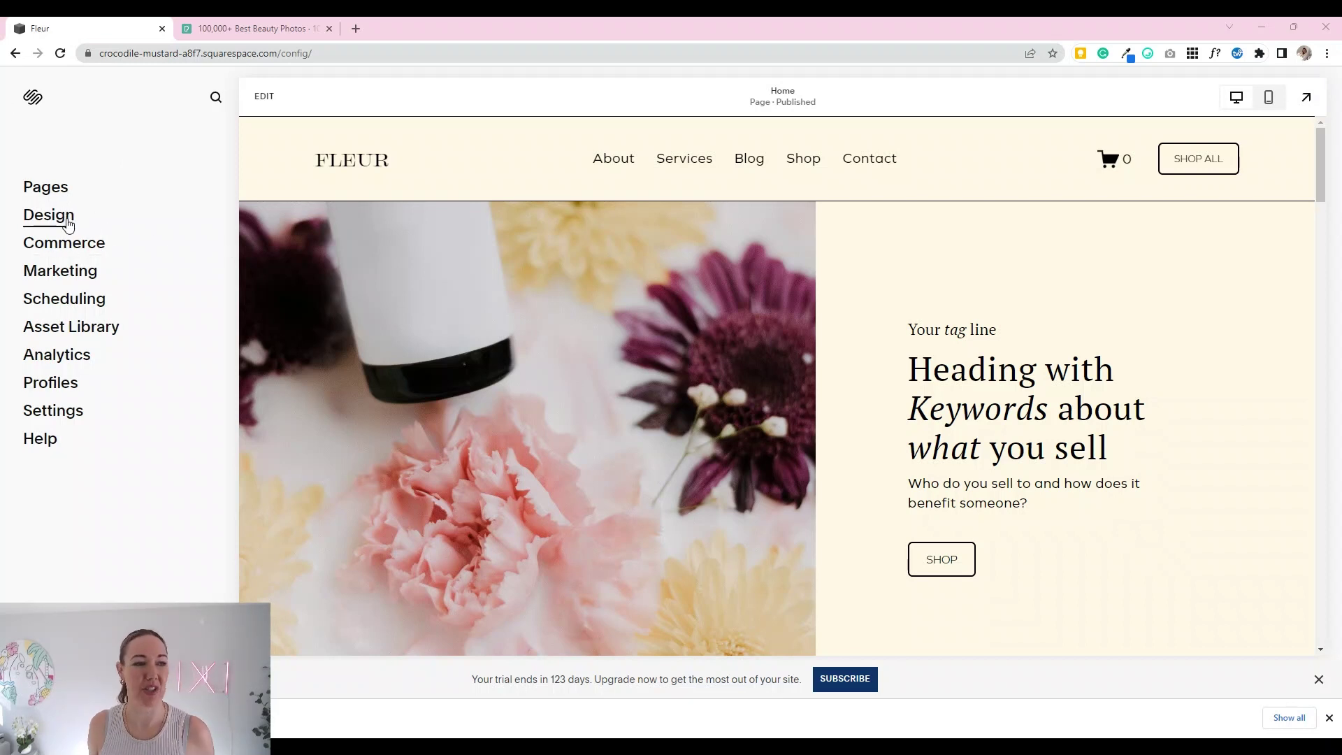
# Step: Open the Settings panel for the Fleur site
pyautogui.click(53, 411)
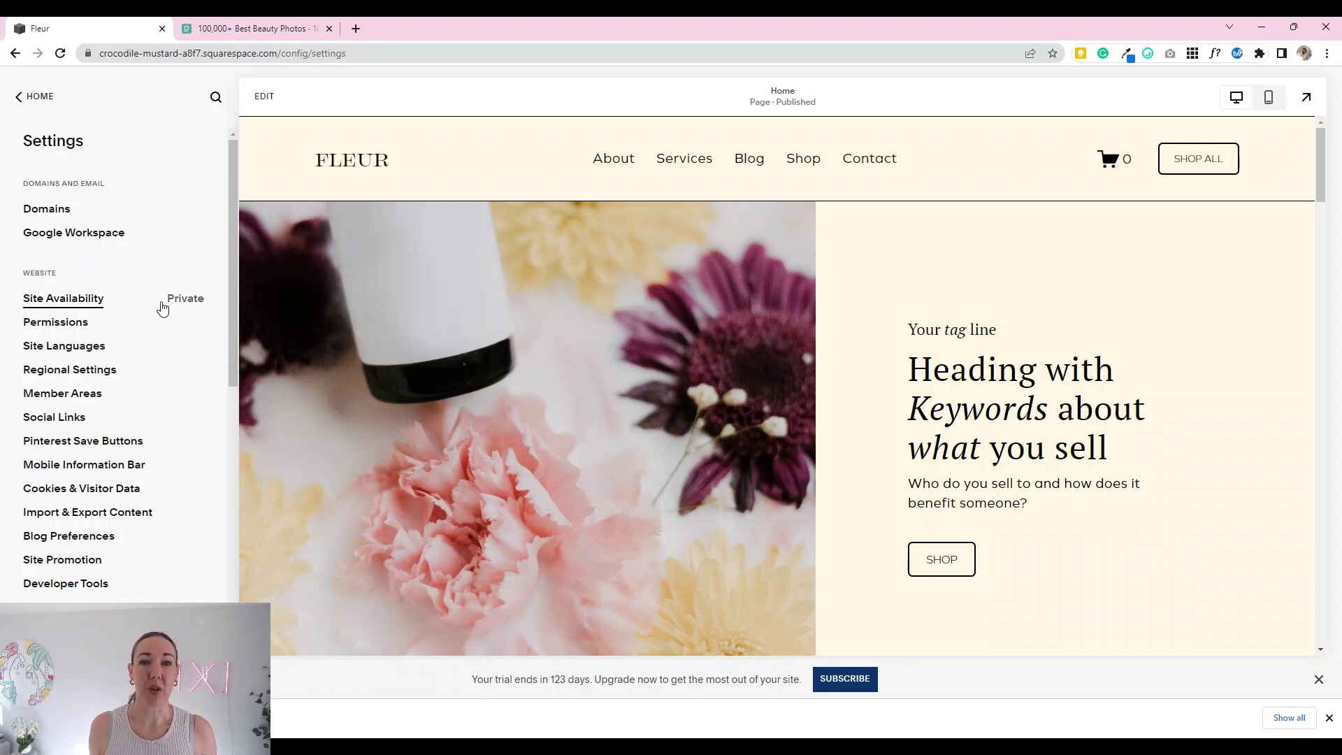
# Step: Set Site Availability to Password Protected with a site password, save, and return to Settings
pyautogui.click(71, 302)
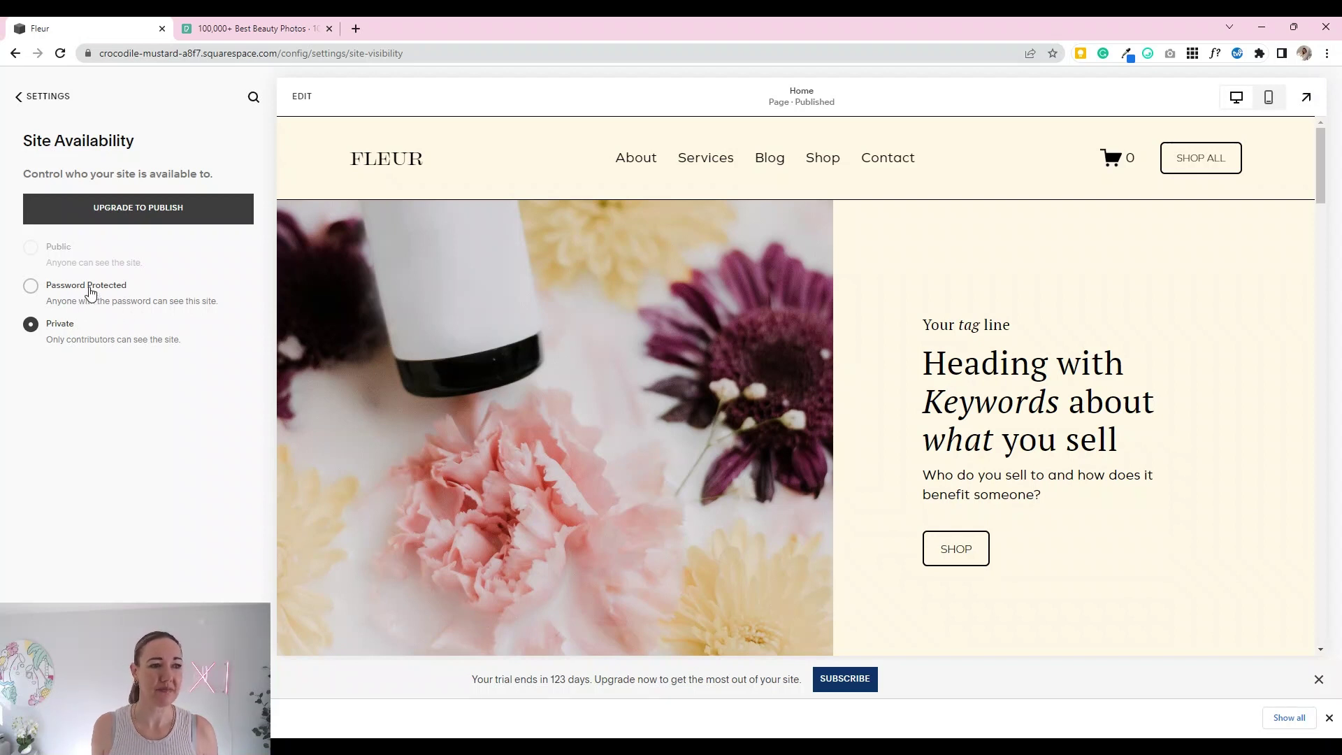
pyautogui.click(87, 292)
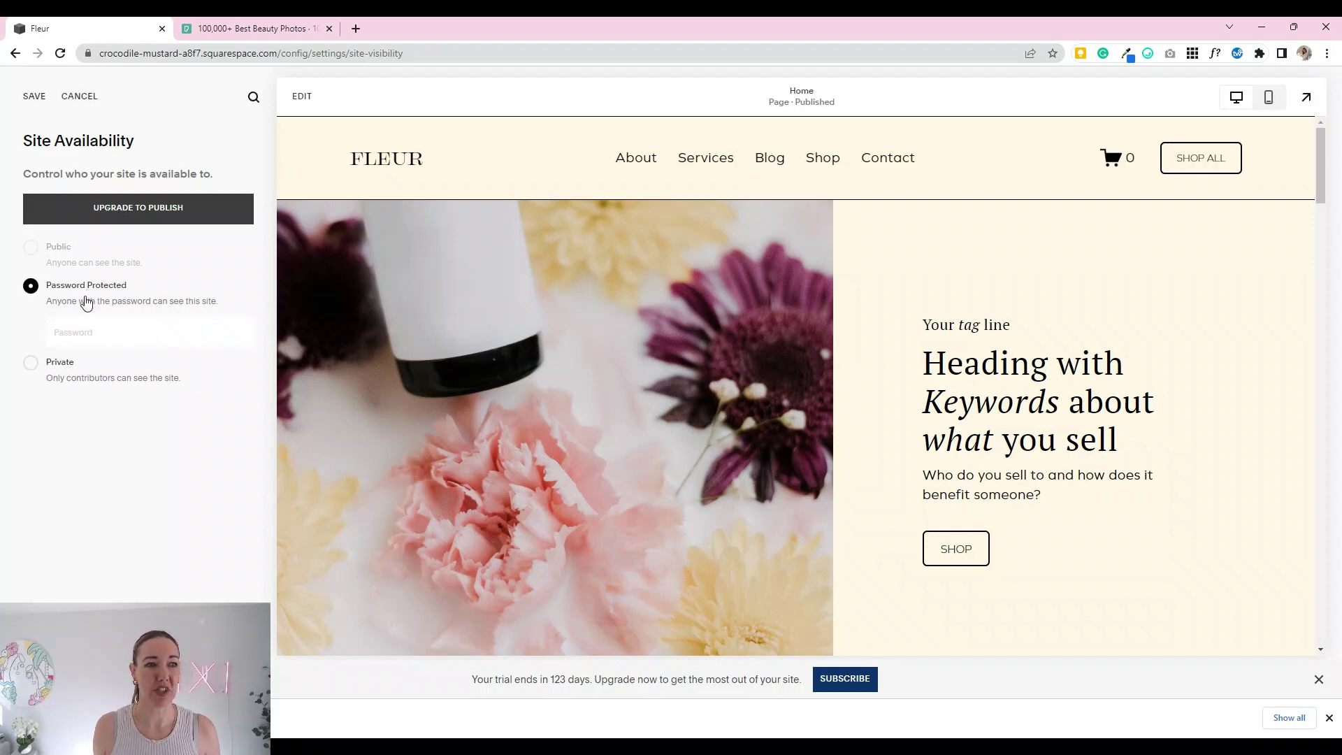
pyautogui.click(79, 331)
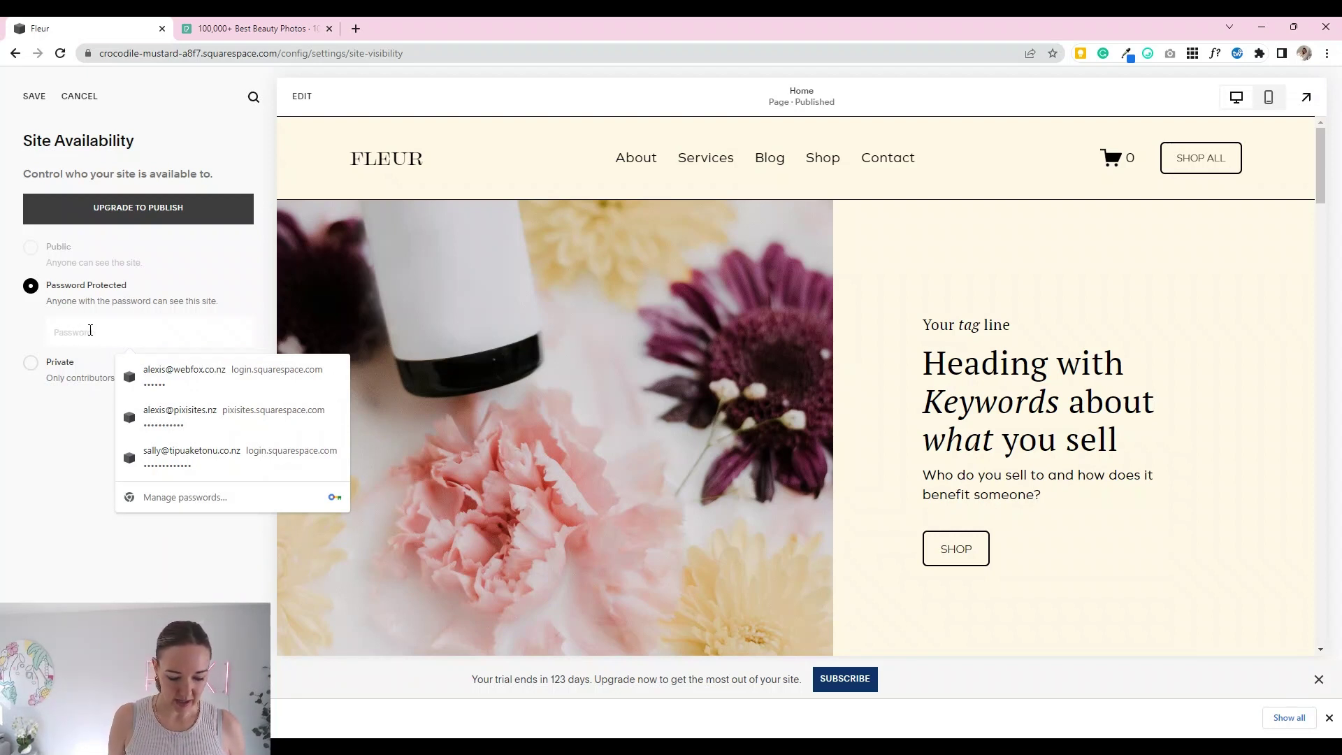
pyautogui.write('1234')
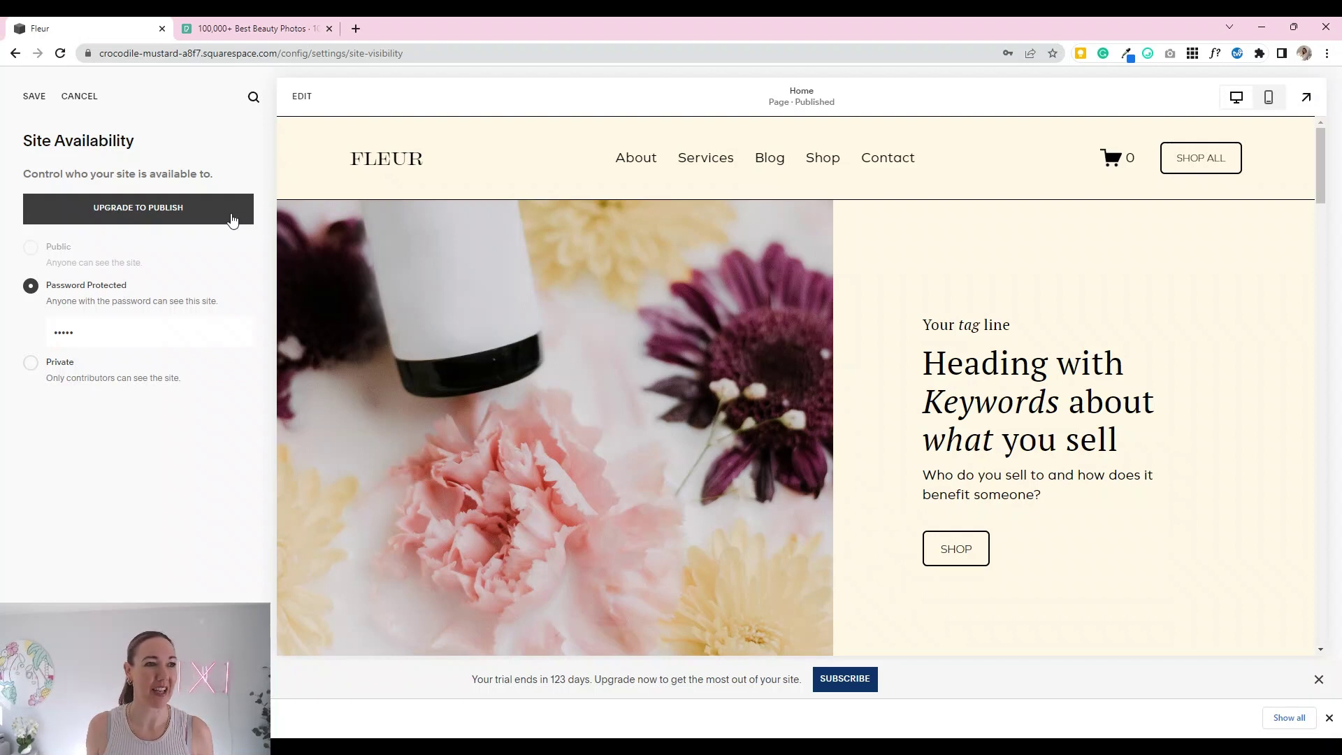
pyautogui.click(37, 99)
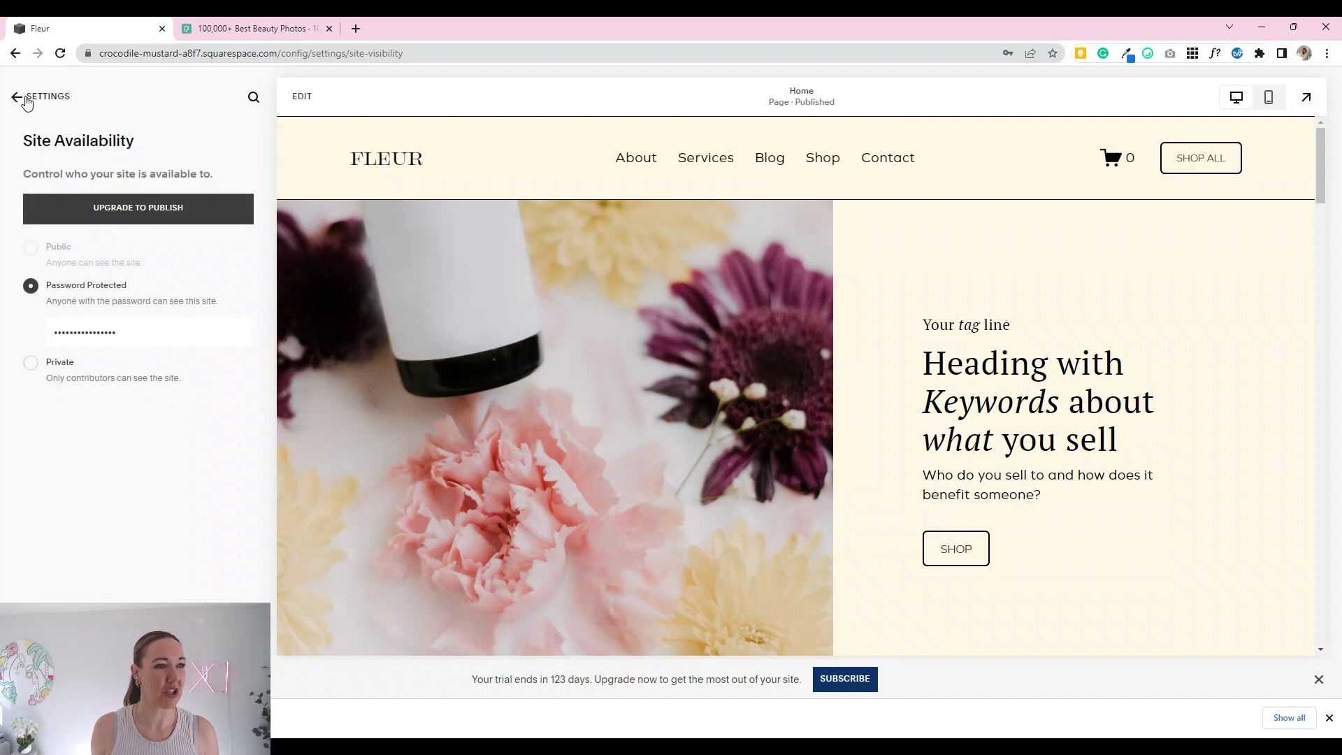
pyautogui.click(25, 99)
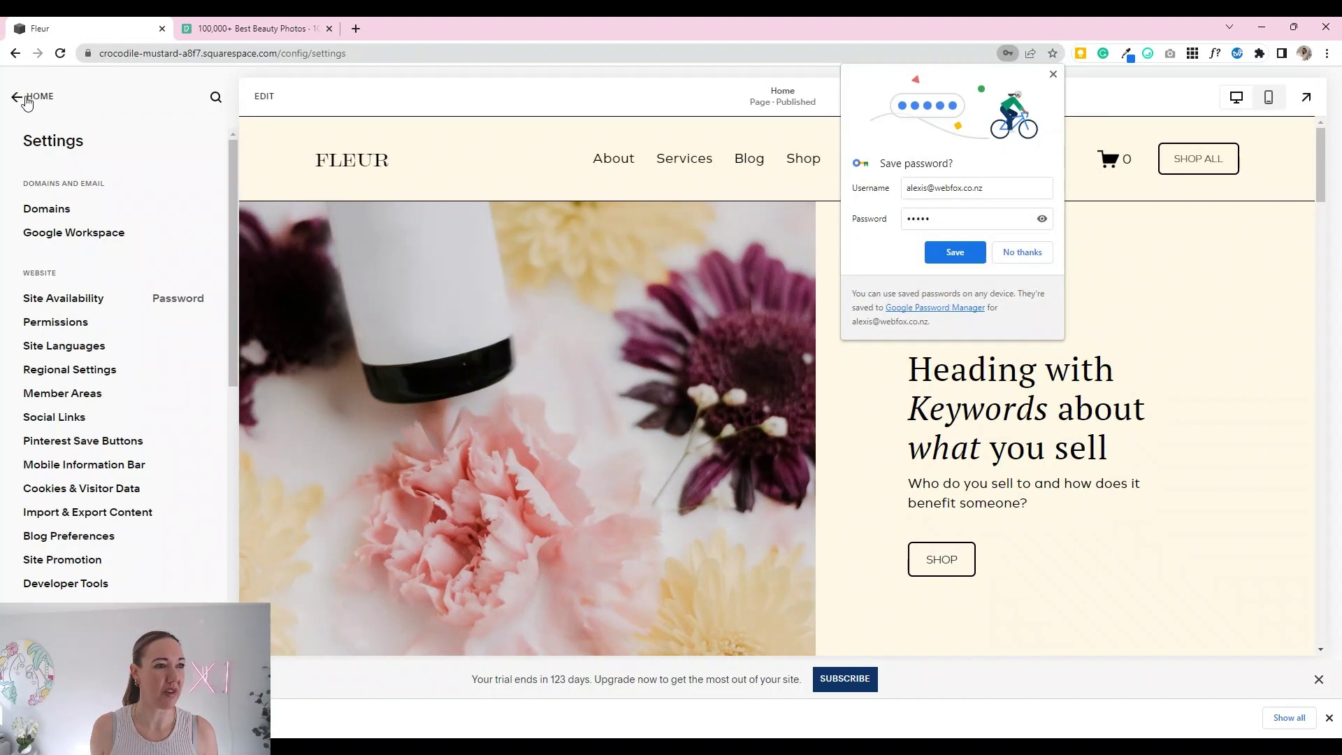
pyautogui.click(996, 258)
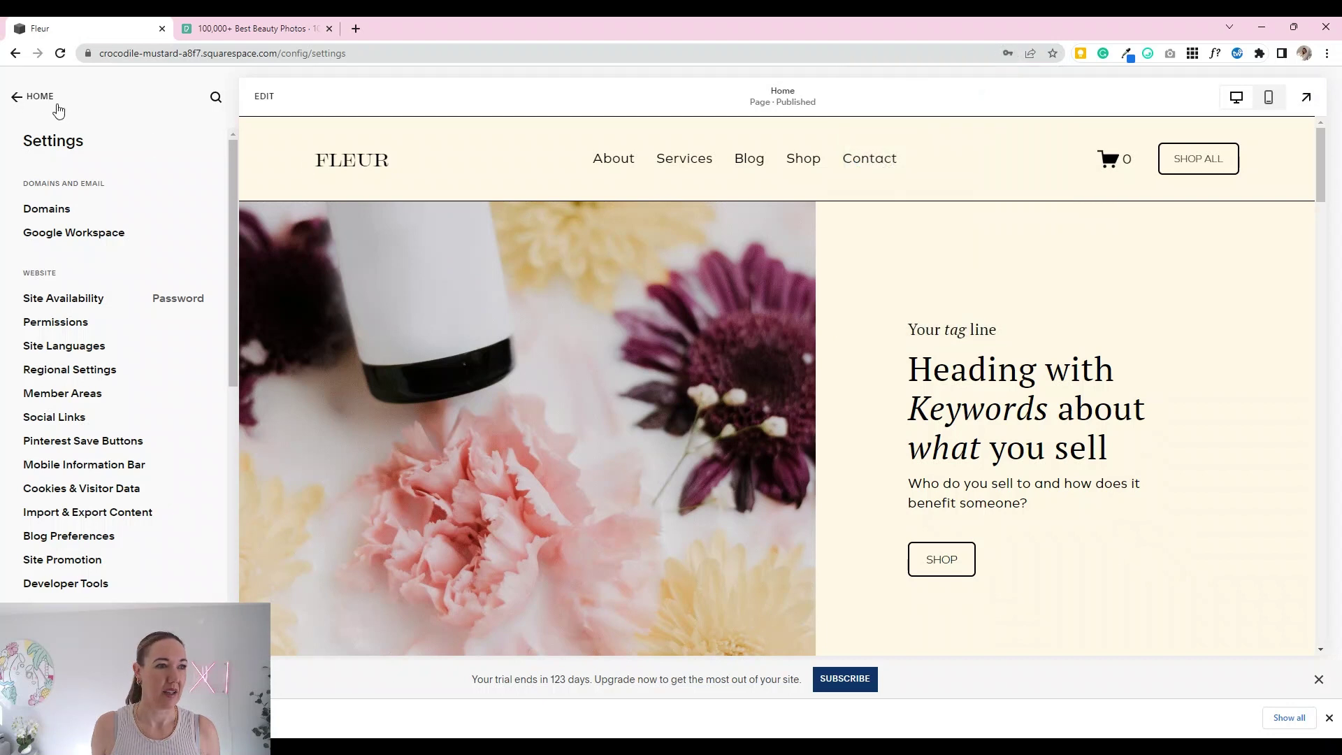
# Step: Go from the Home menu to Design and open the Lock Screen editor
pyautogui.click(29, 99)
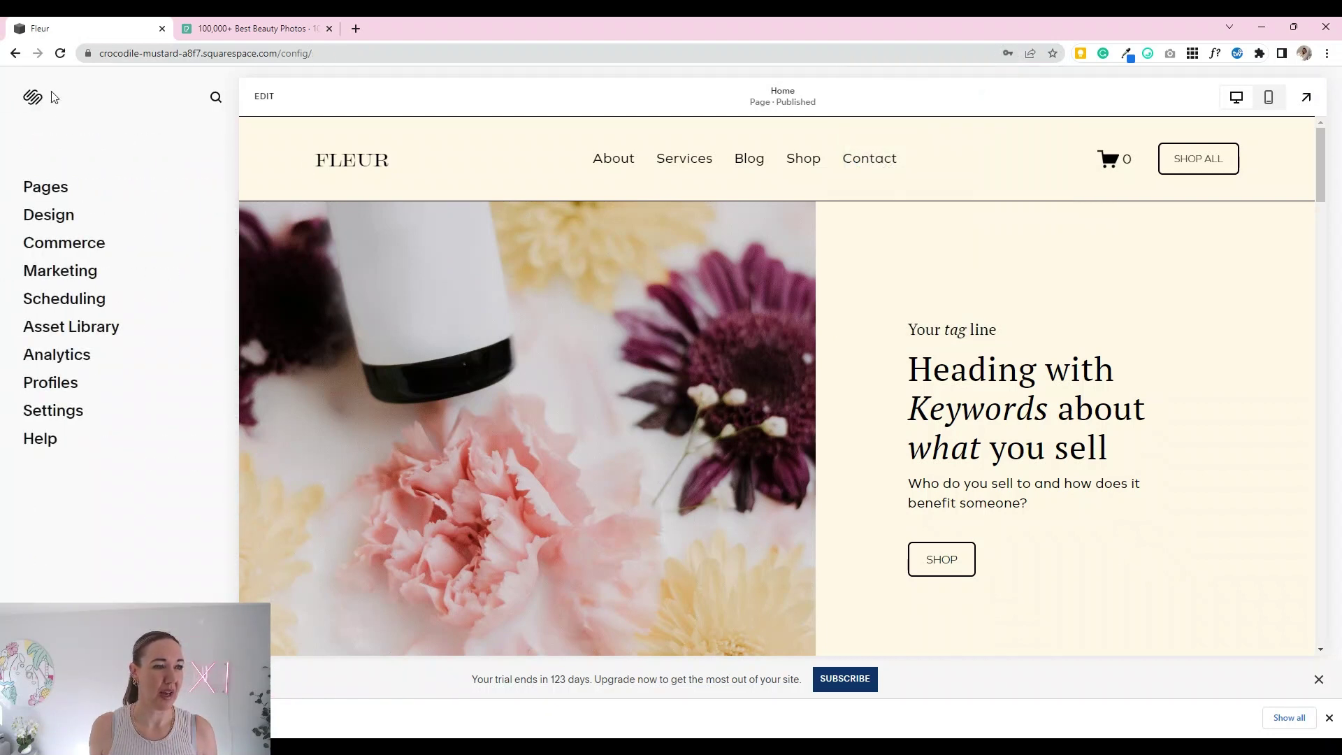
pyautogui.click(47, 218)
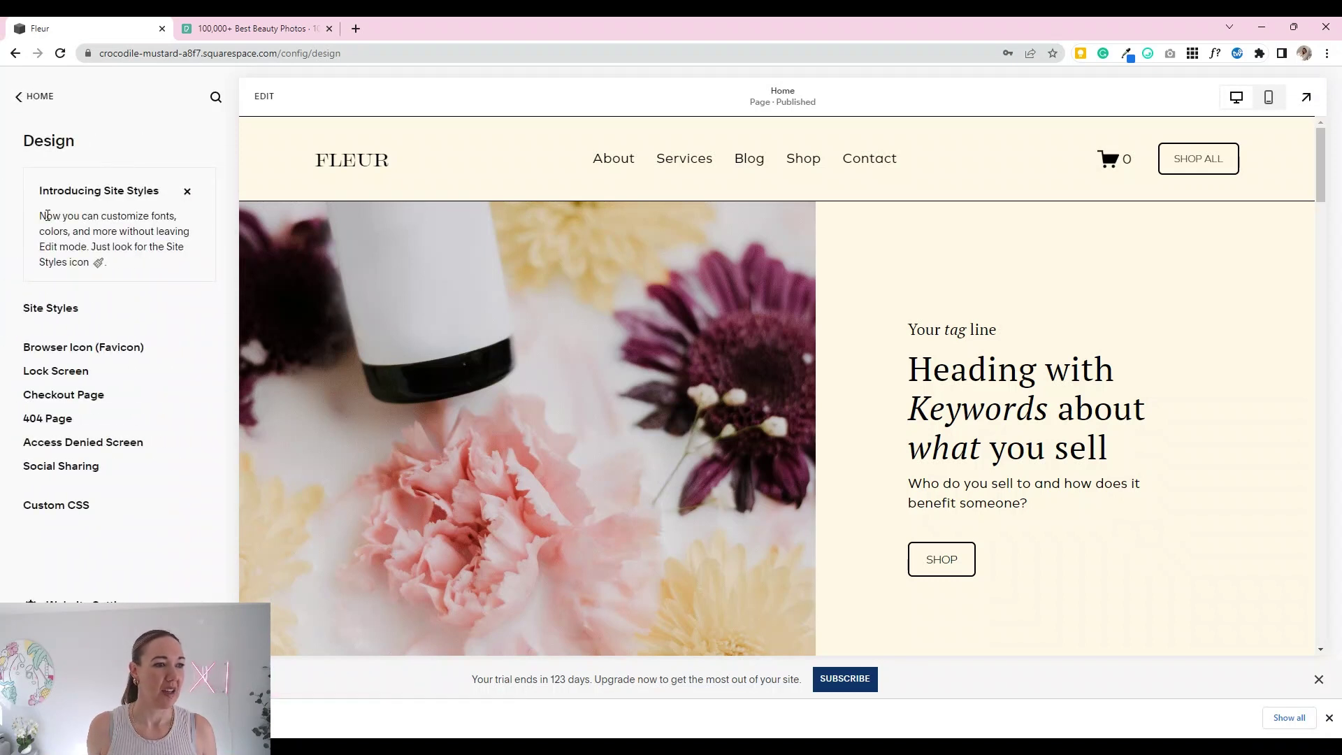
pyautogui.click(60, 372)
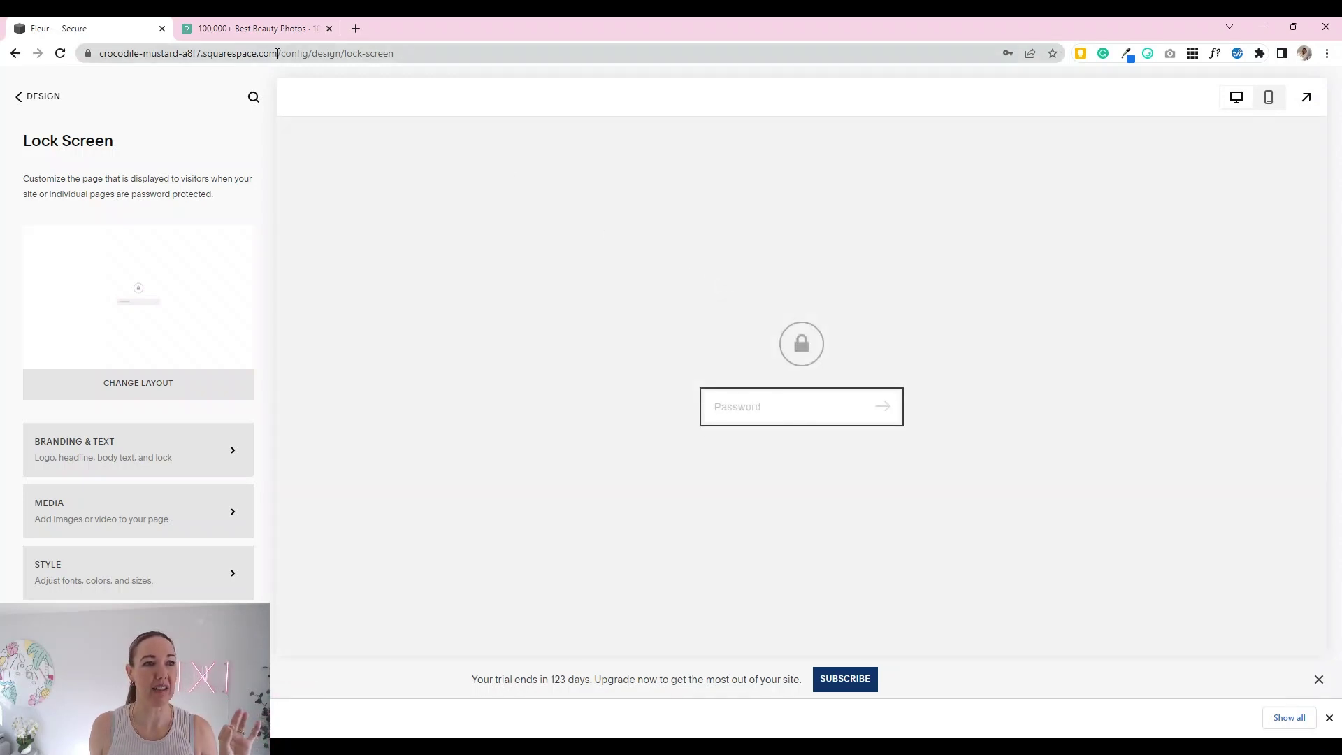
pyautogui.moveTo(278, 53); pyautogui.dragTo(98, 53)
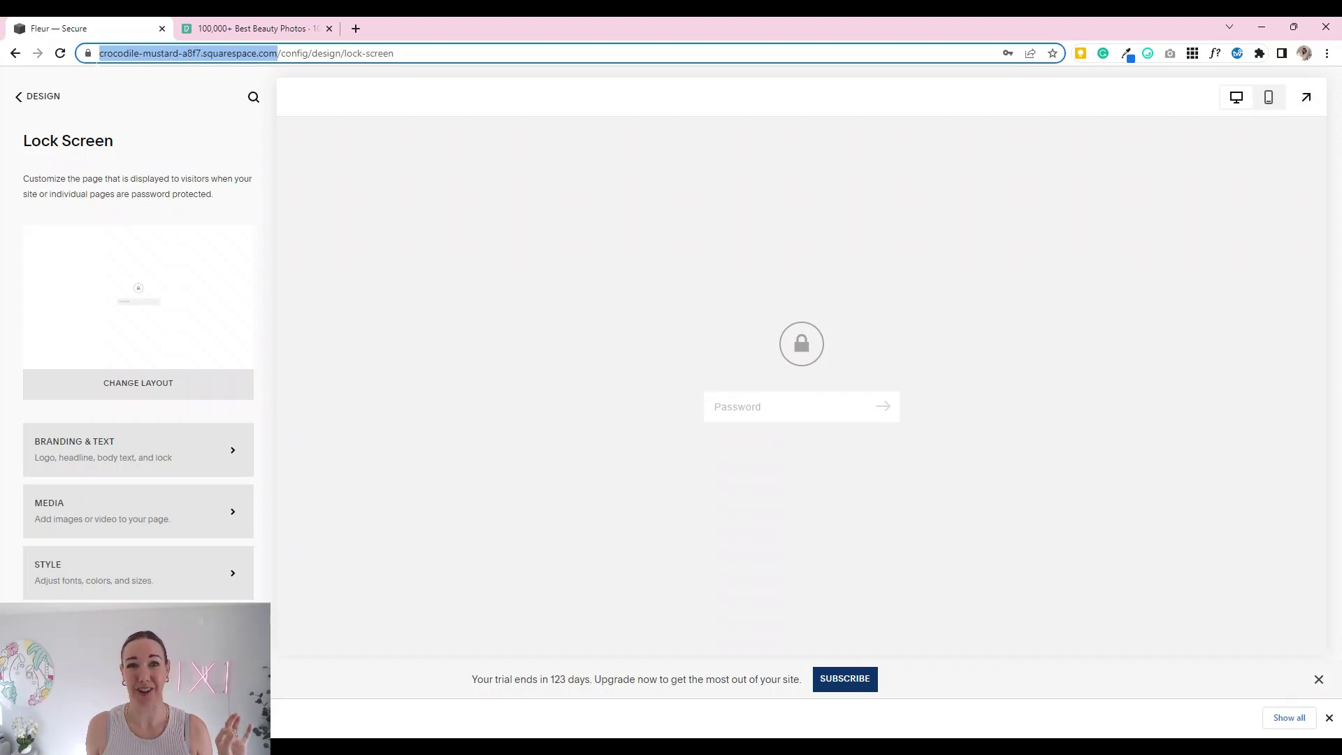
pyautogui.moveTo(97, 53); pyautogui.dragTo(90, 54)
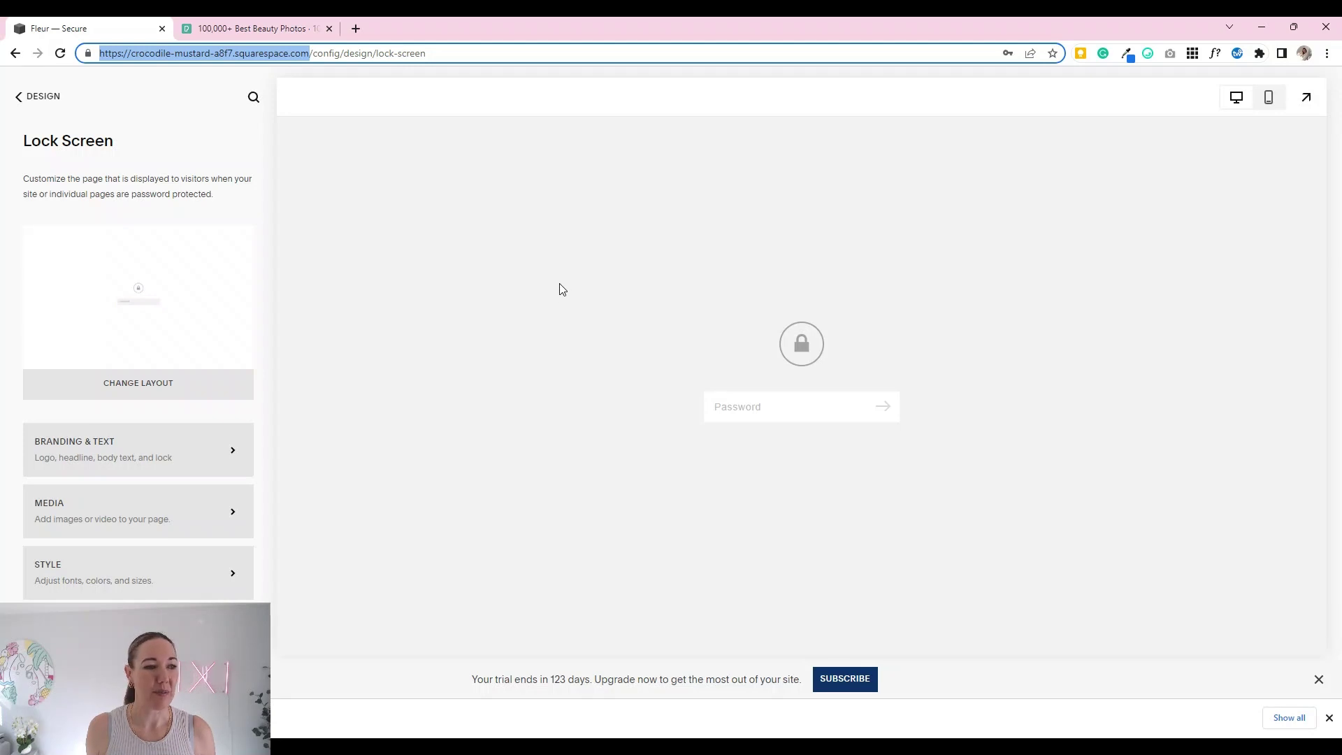
# Step: Keep text branding, entering brand name 'Fleur Beauty' and headline 'All things beauty'
pyautogui.click(127, 458)
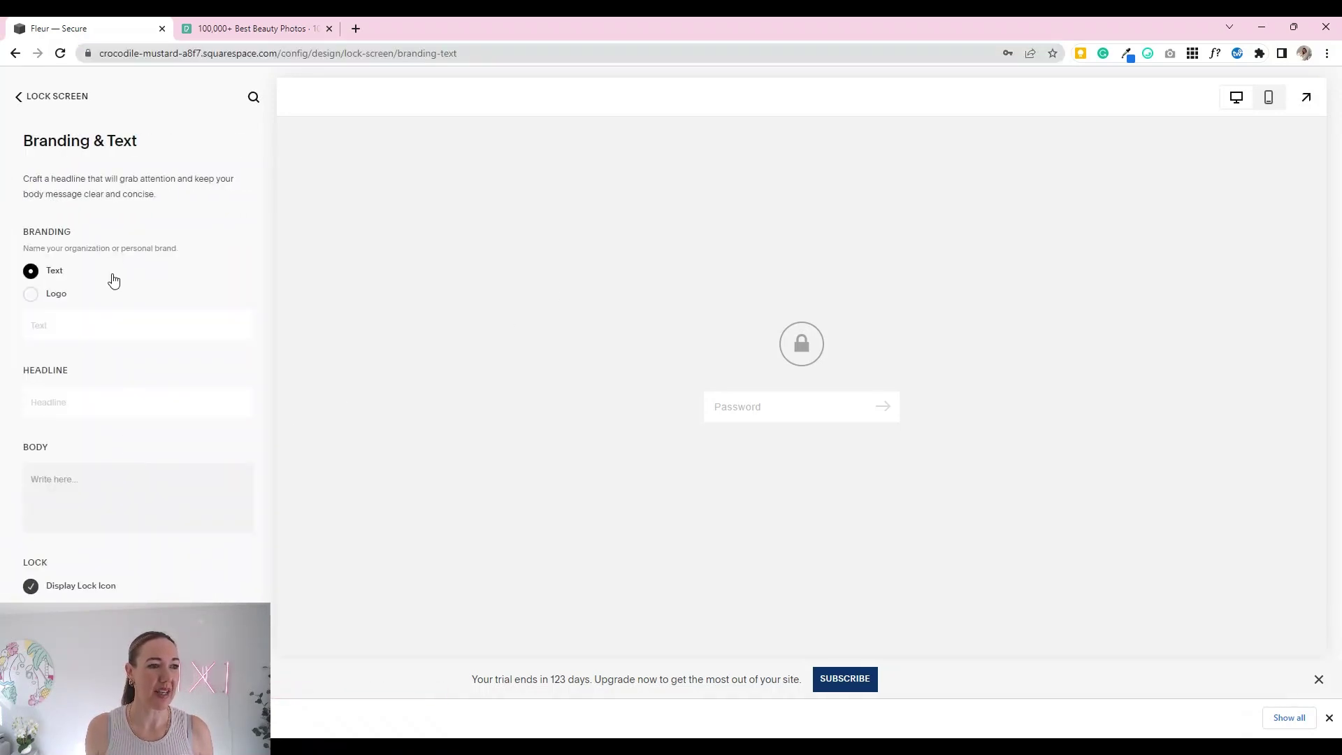
pyautogui.click(55, 295)
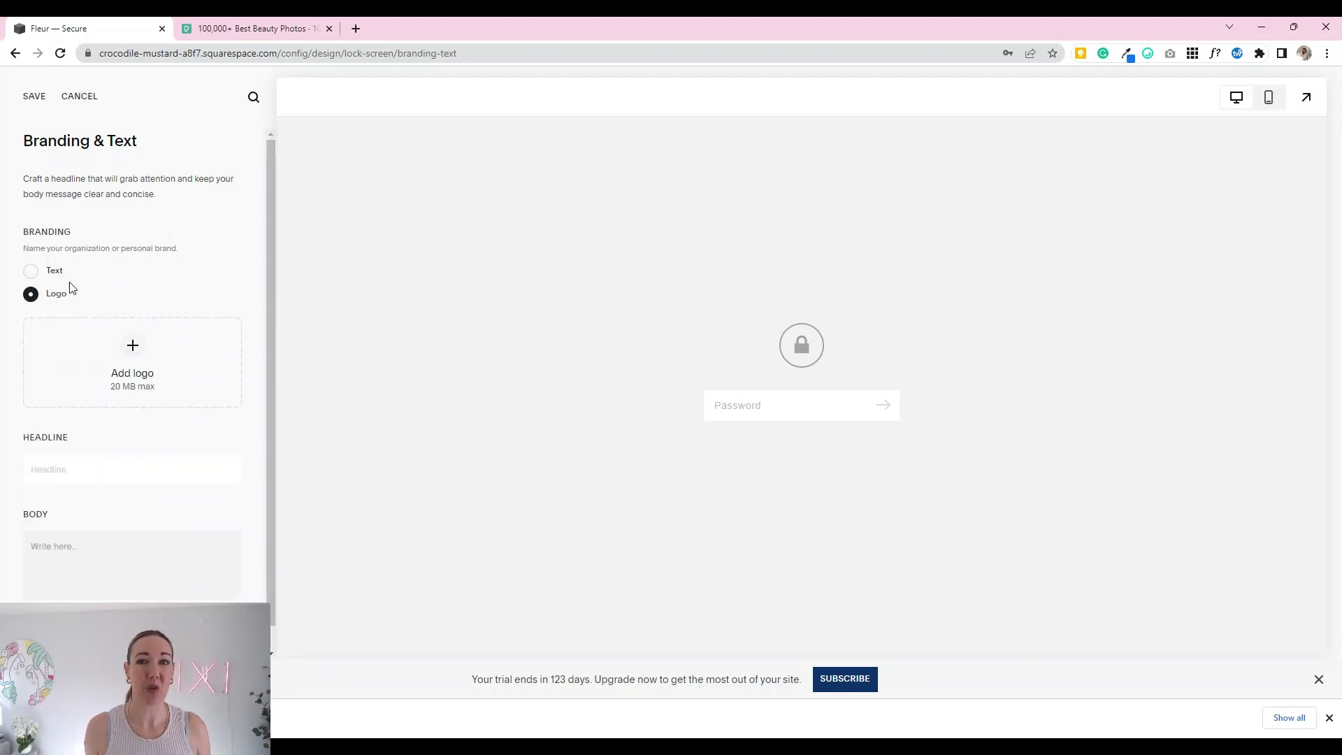
pyautogui.click(59, 274)
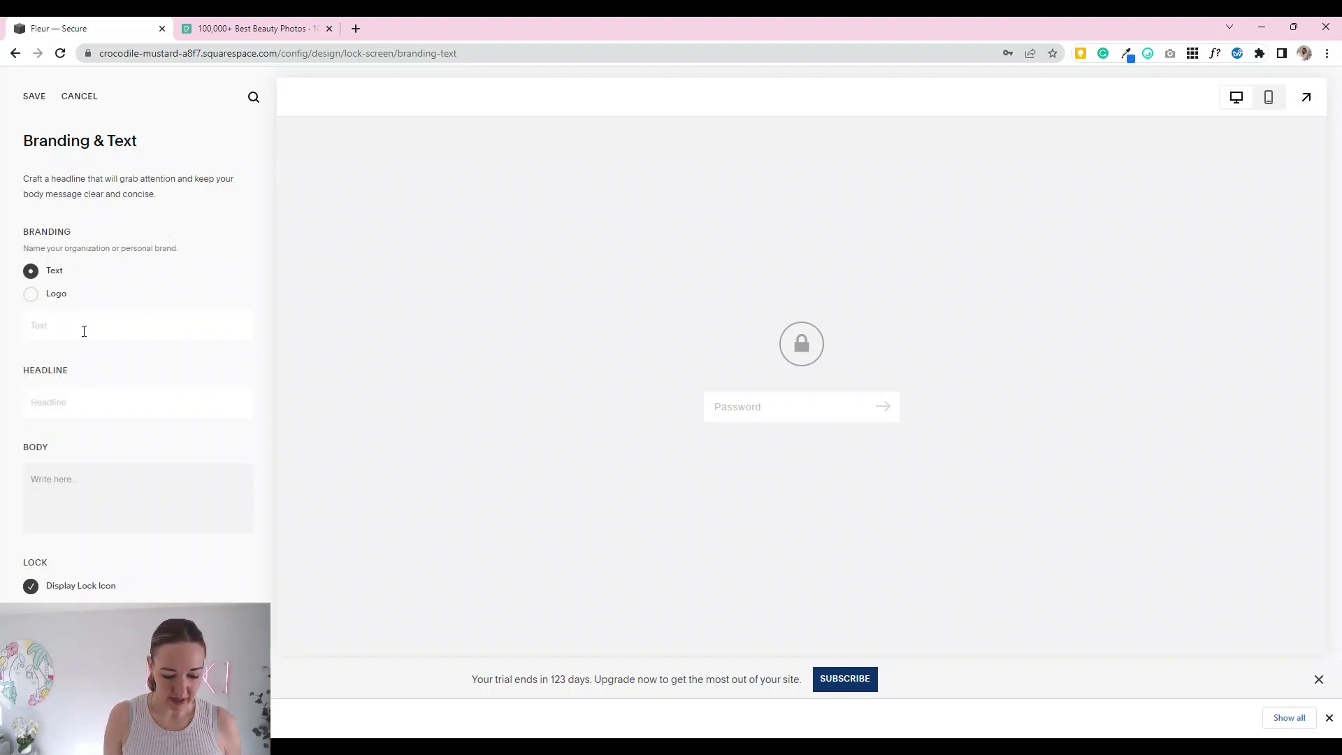
pyautogui.click(84, 331)
pyautogui.write('Fleur Beau')
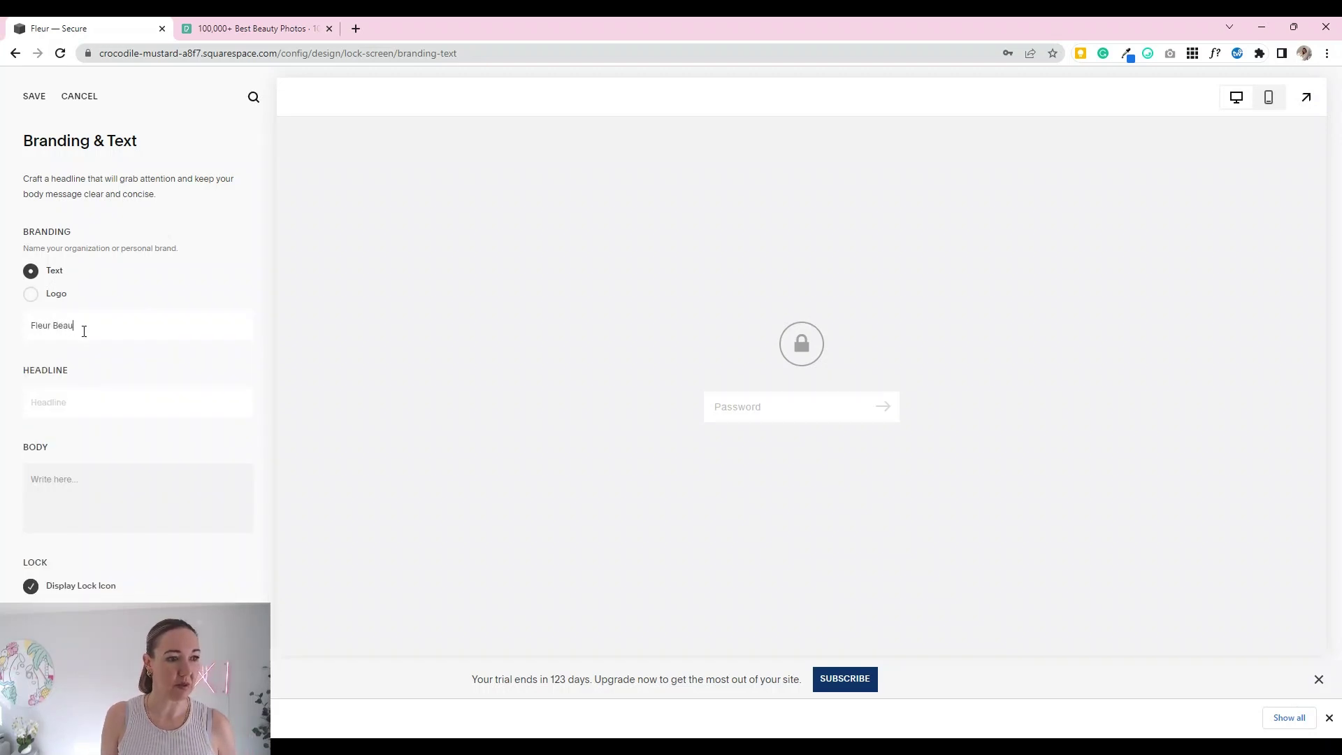
pyautogui.write('ty')
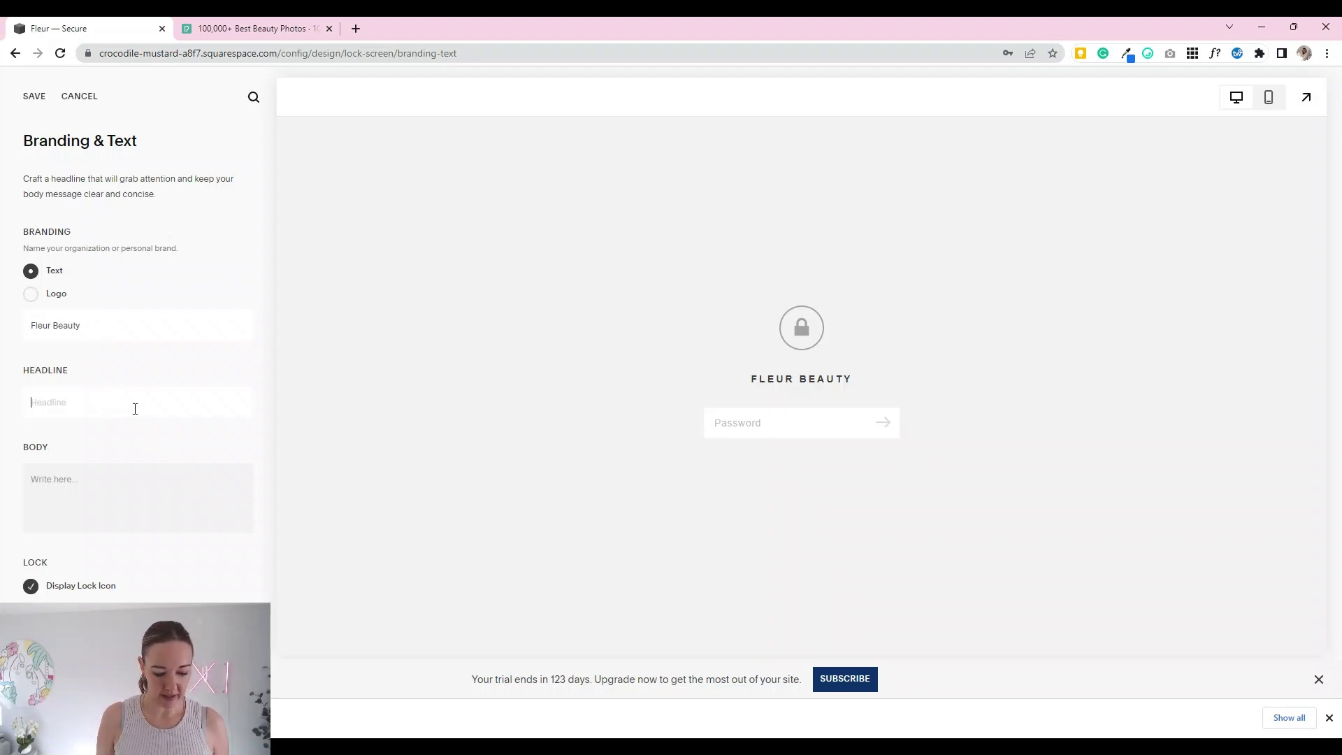
pyautogui.write('All things')
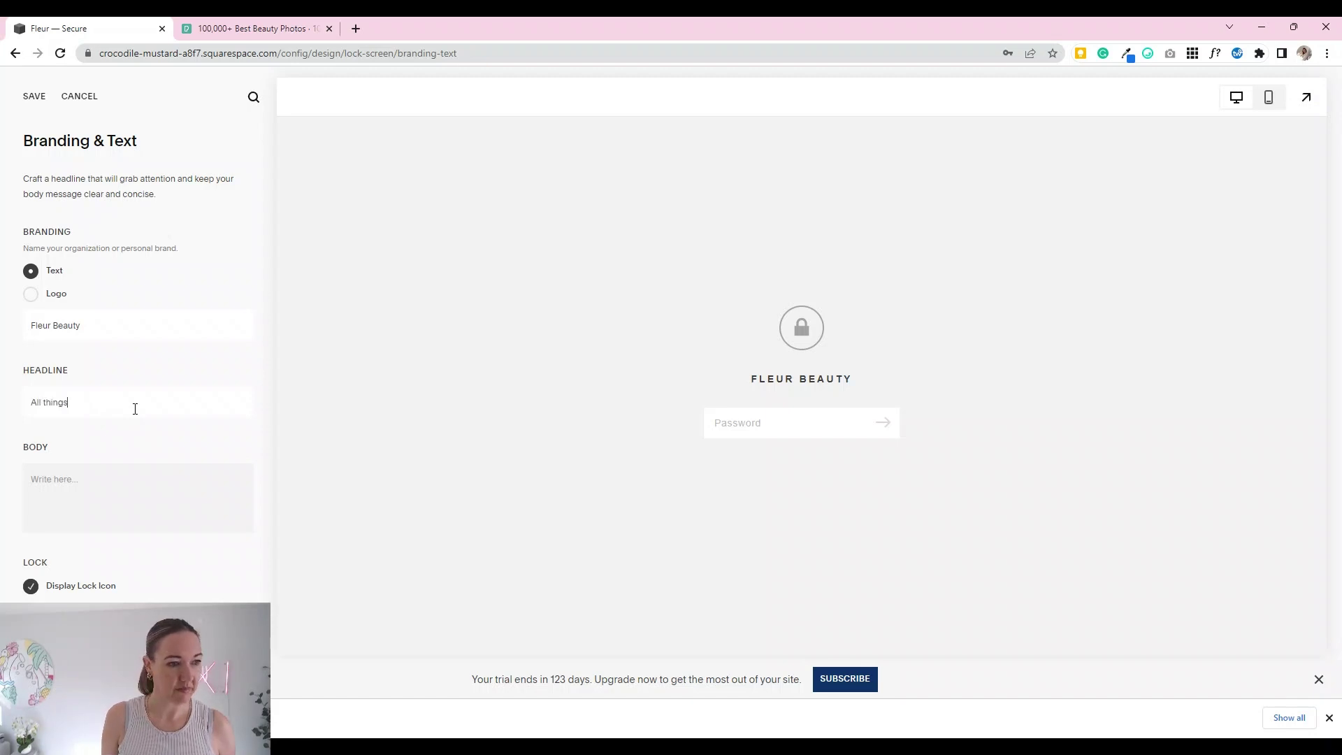
pyautogui.write(' beauty')
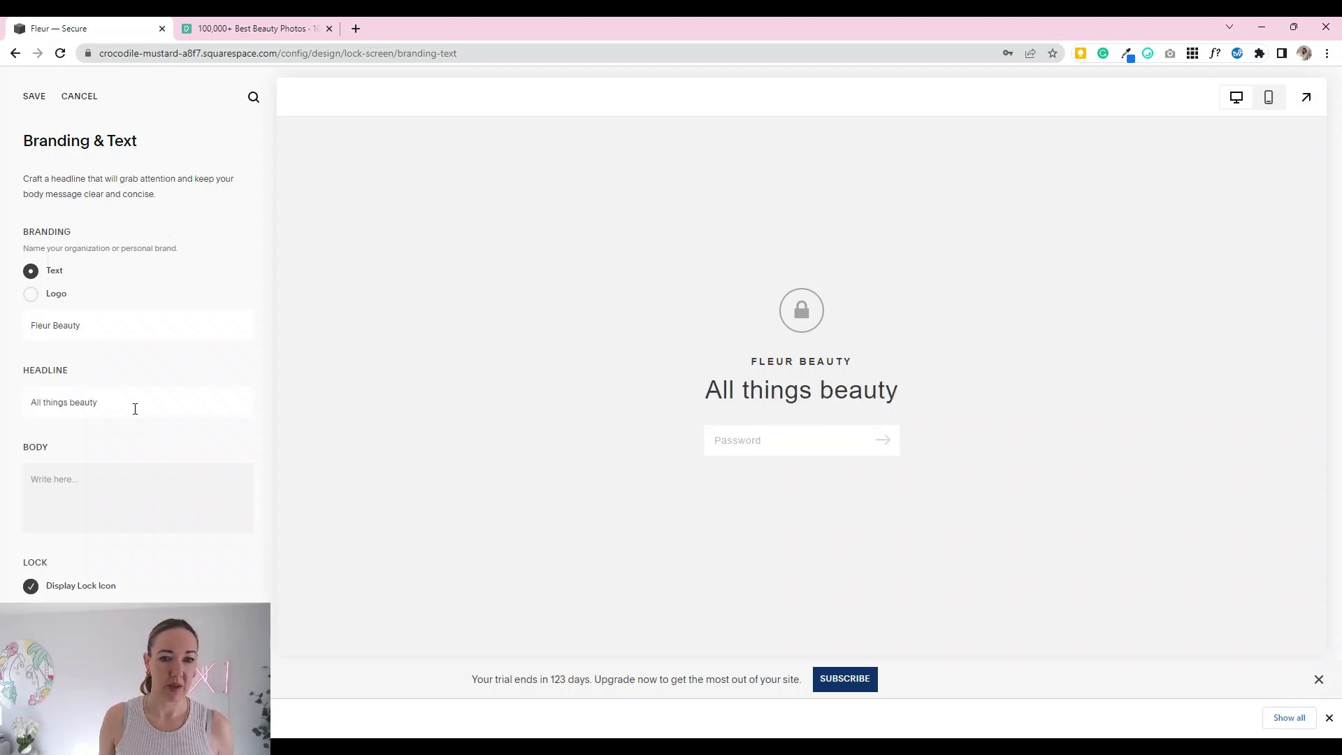
pyautogui.click(84, 487)
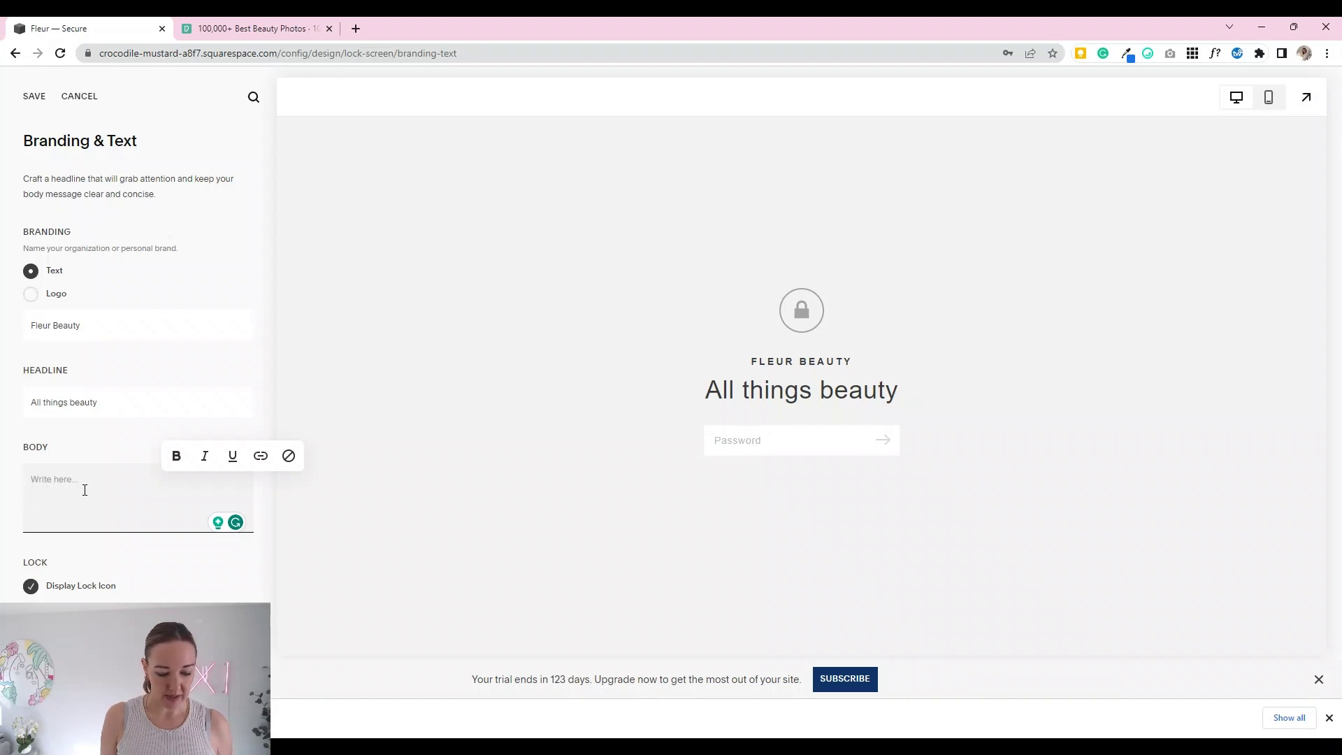
# Step: Add body text 'Website coming soon.', keep the lock icon shown, and save the branding
pyautogui.write('Website com')
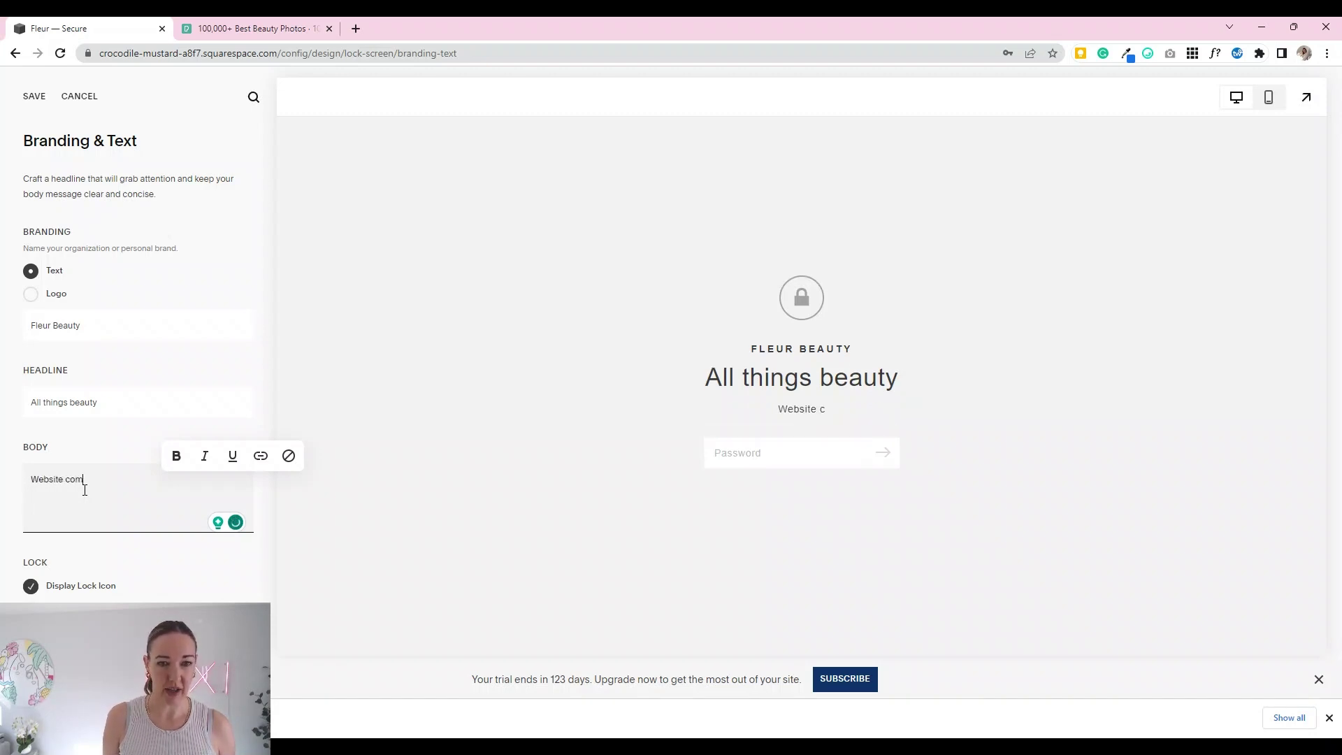
pyautogui.write('ing soo')
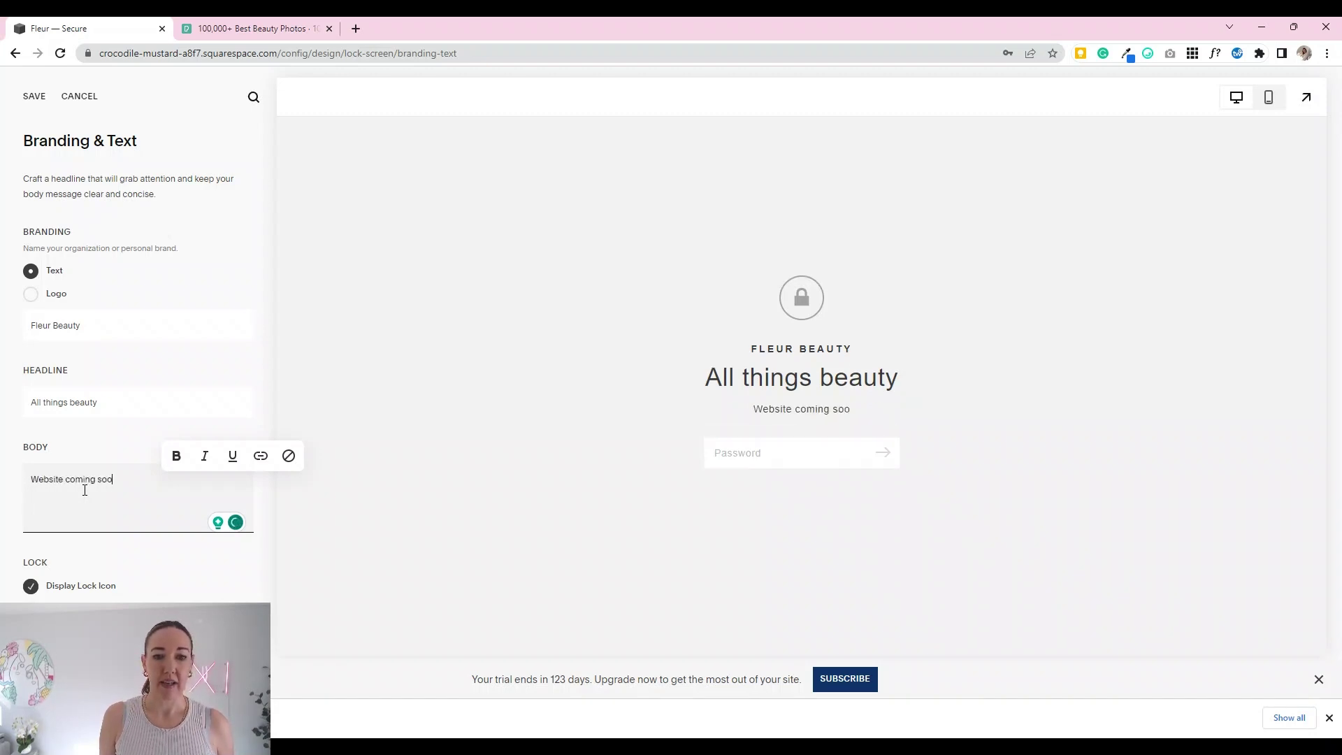
pyautogui.write('n.')
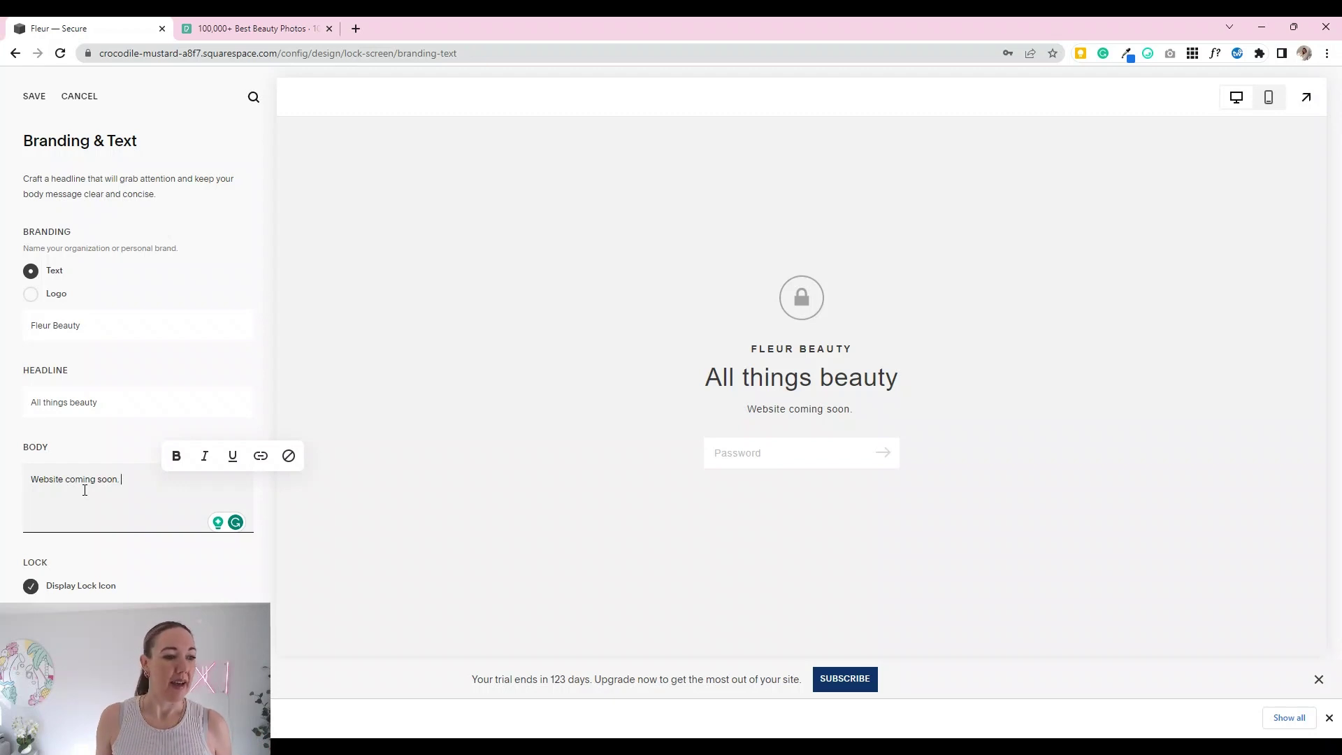
pyautogui.click(27, 590)
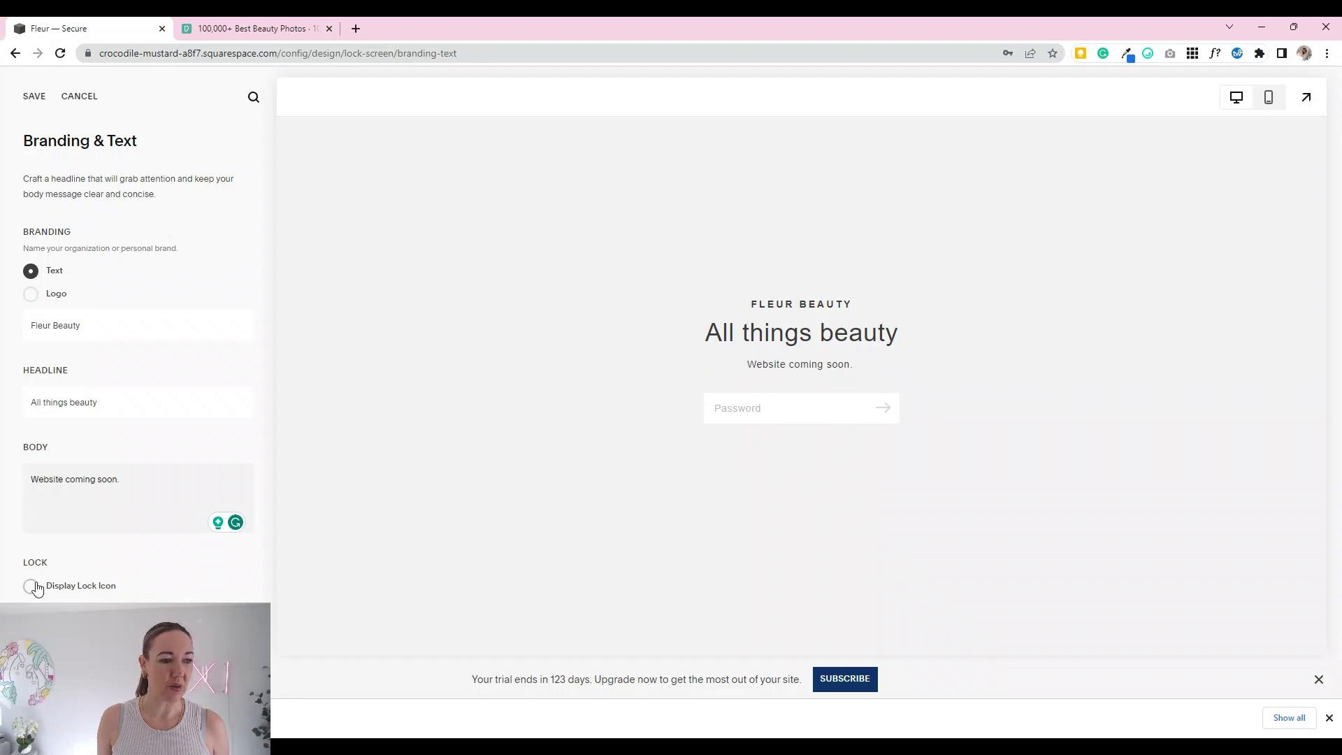
pyautogui.rightClick(36, 587)
pyautogui.click(29, 587)
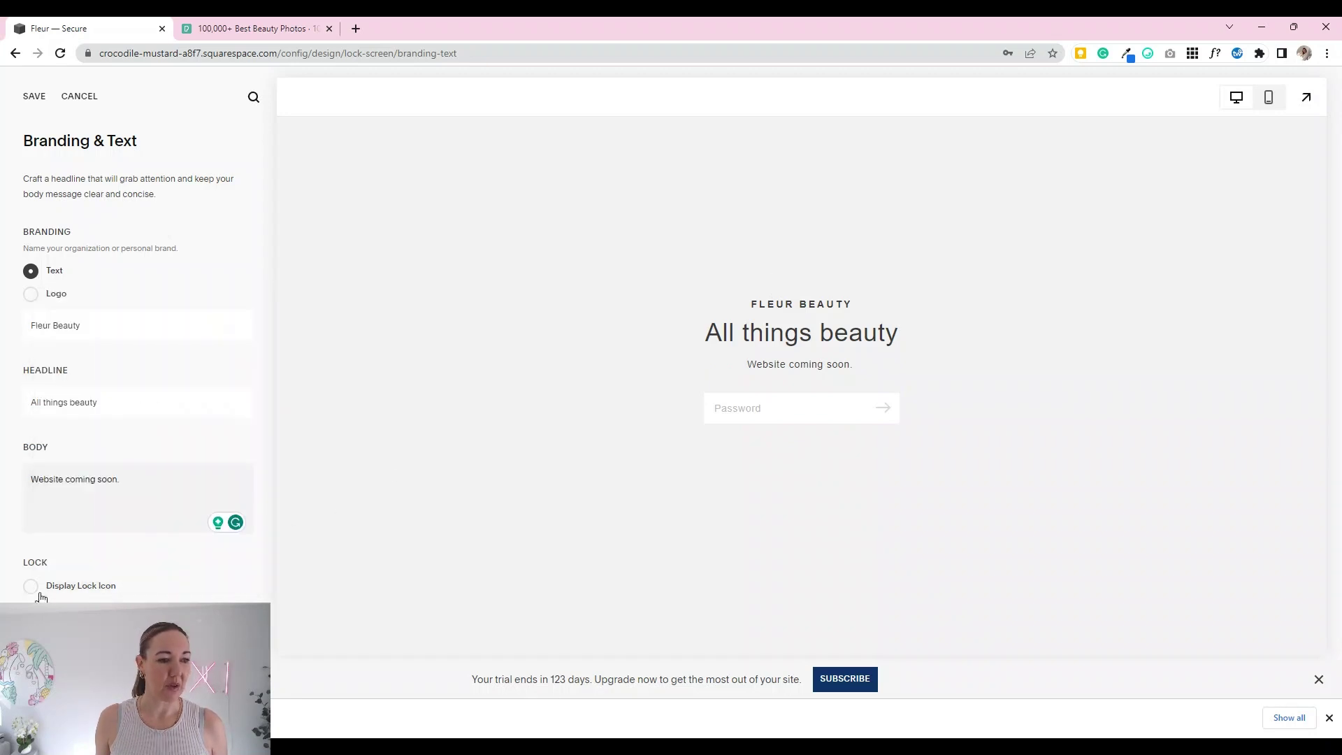
pyautogui.click(31, 586)
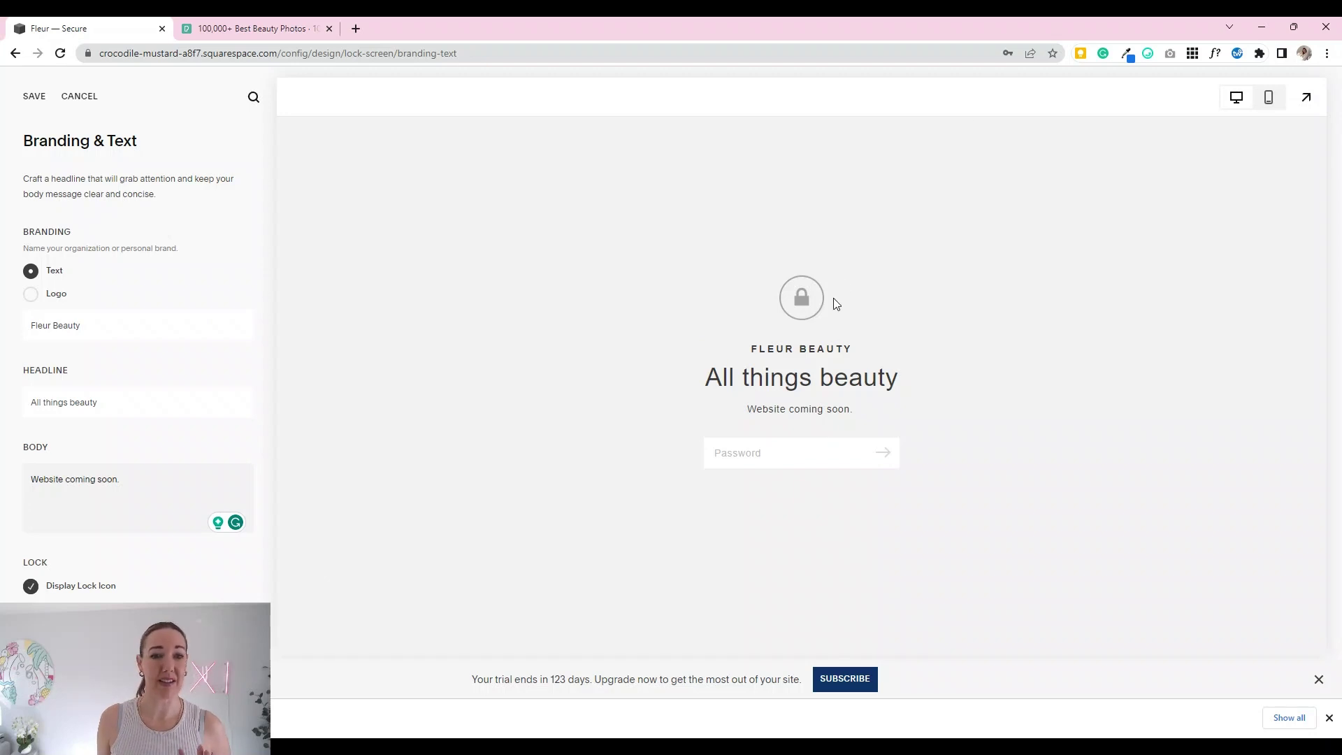
pyautogui.click(34, 97)
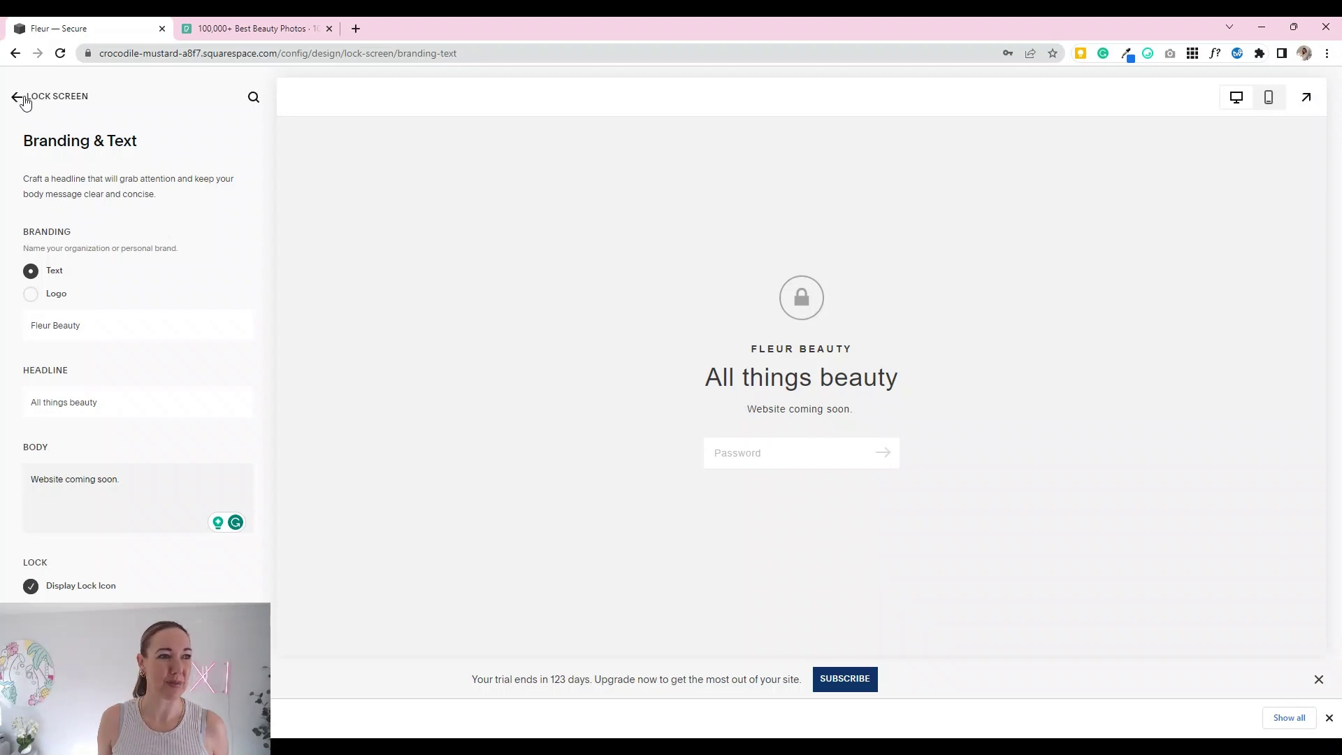
# Step: Set the lock screen's background media to Images and upload an image from the computer
pyautogui.click(22, 98)
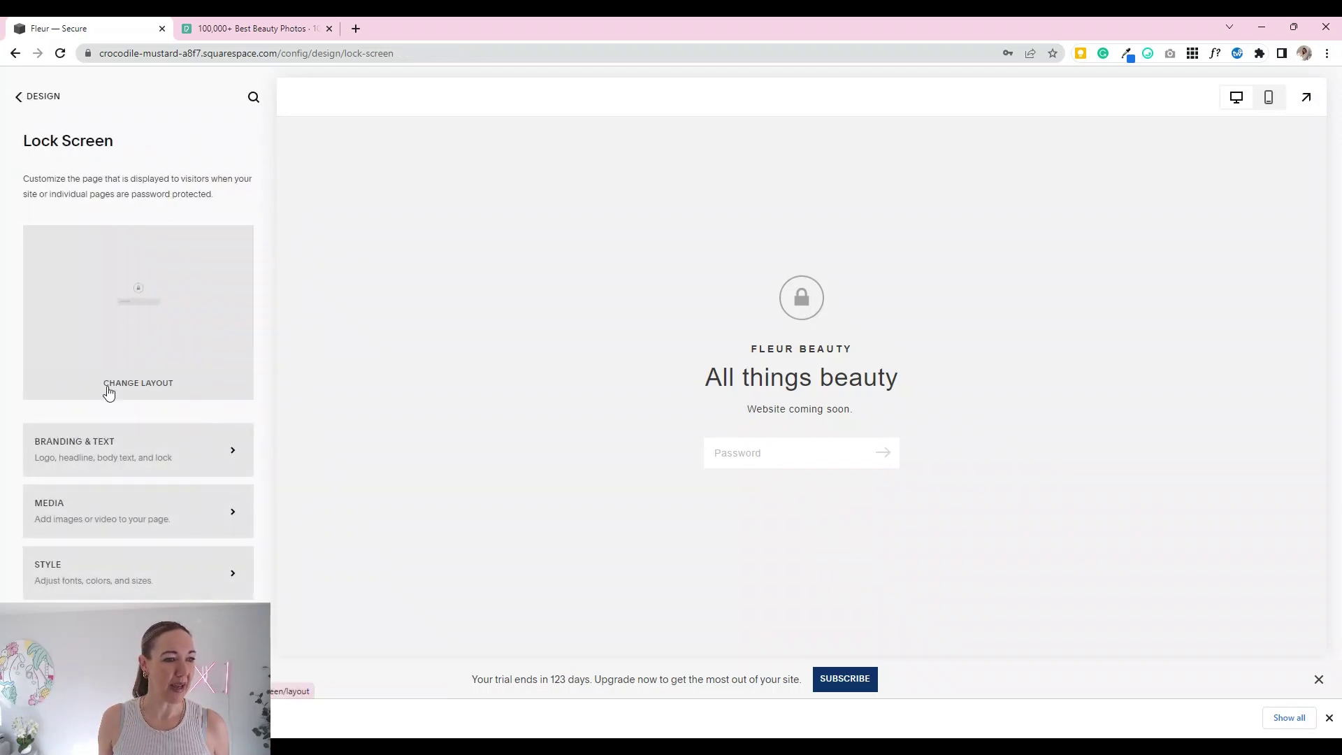
pyautogui.click(116, 517)
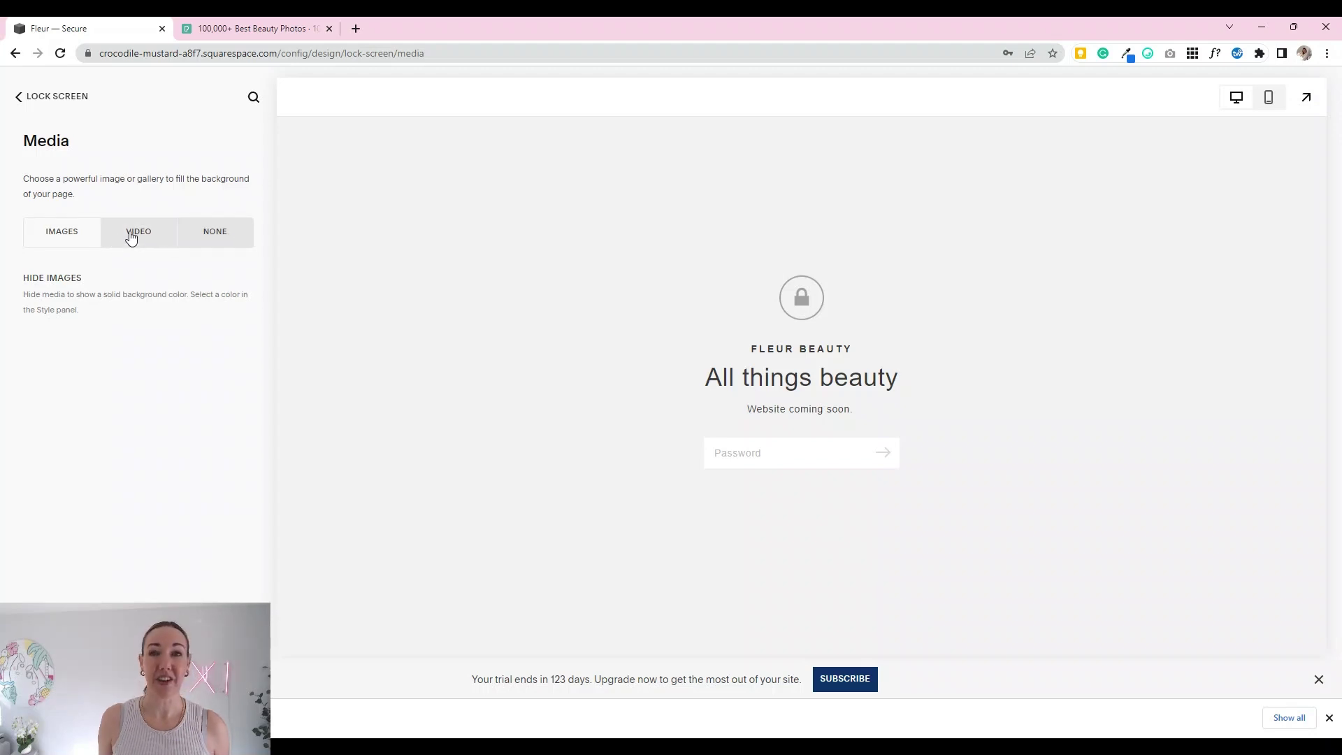
pyautogui.click(59, 243)
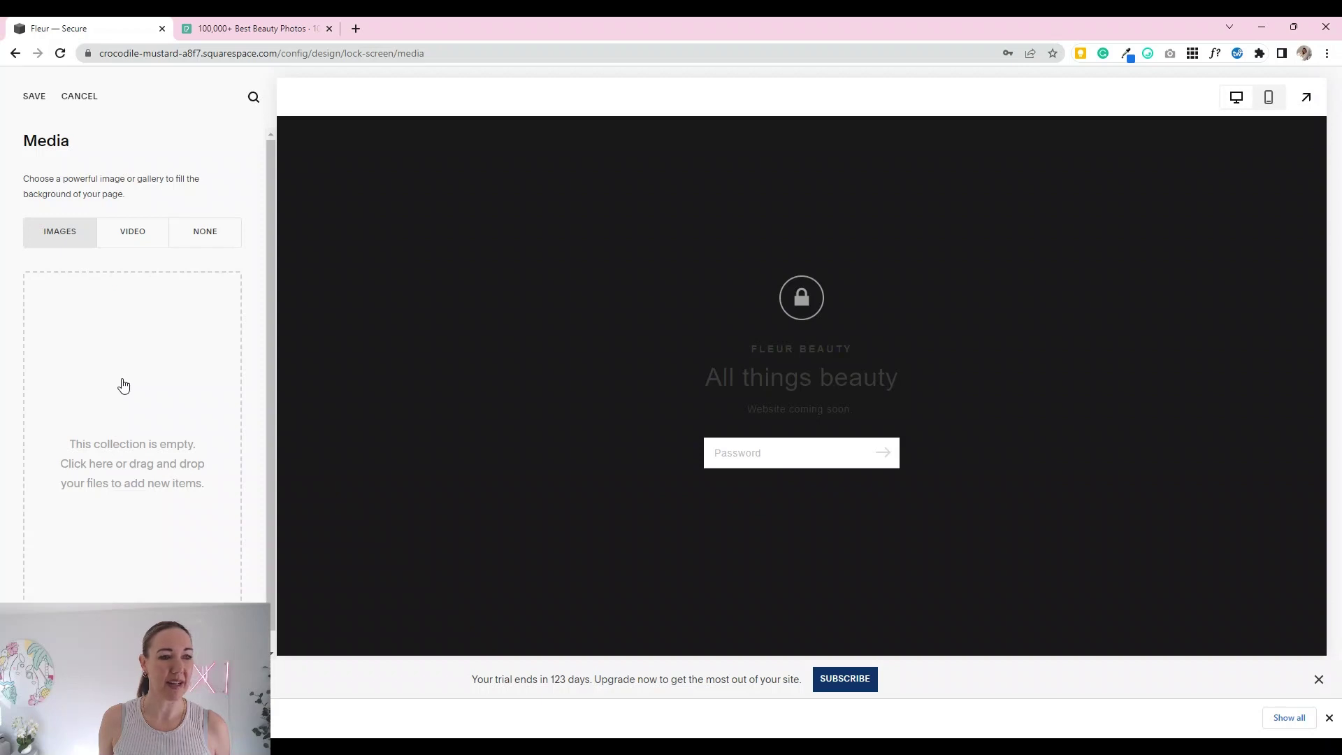
pyautogui.click(119, 445)
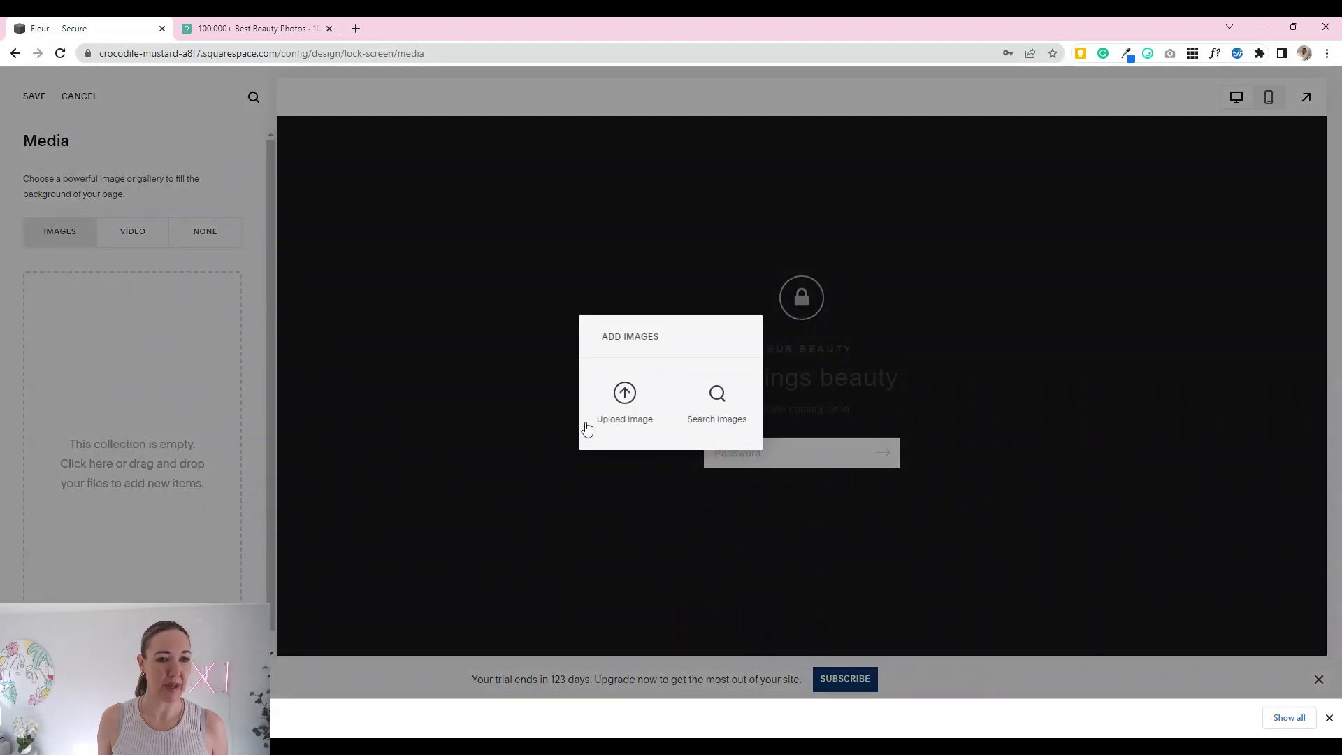
pyautogui.click(503, 454)
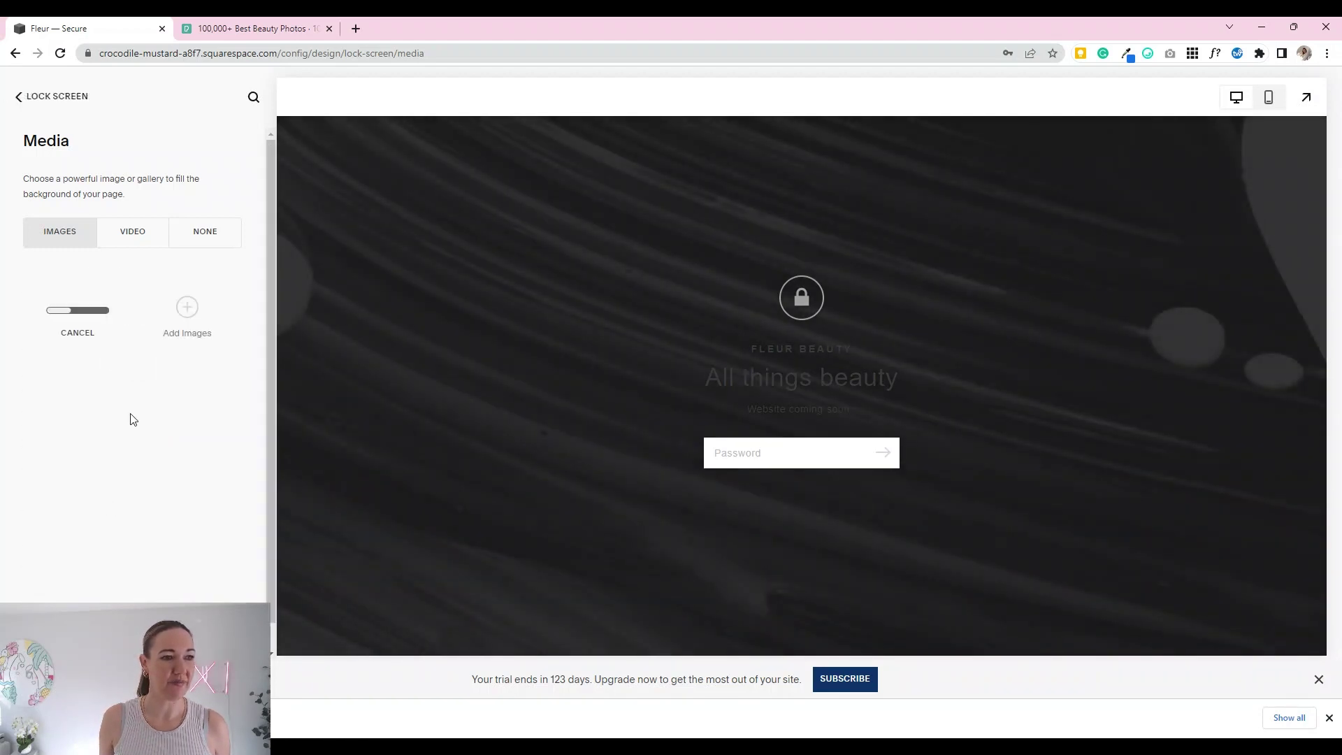
# Step: Scroll the Pexels 'beauty' results to locate the woman's portrait on a green backdrop
pyautogui.click(252, 28)
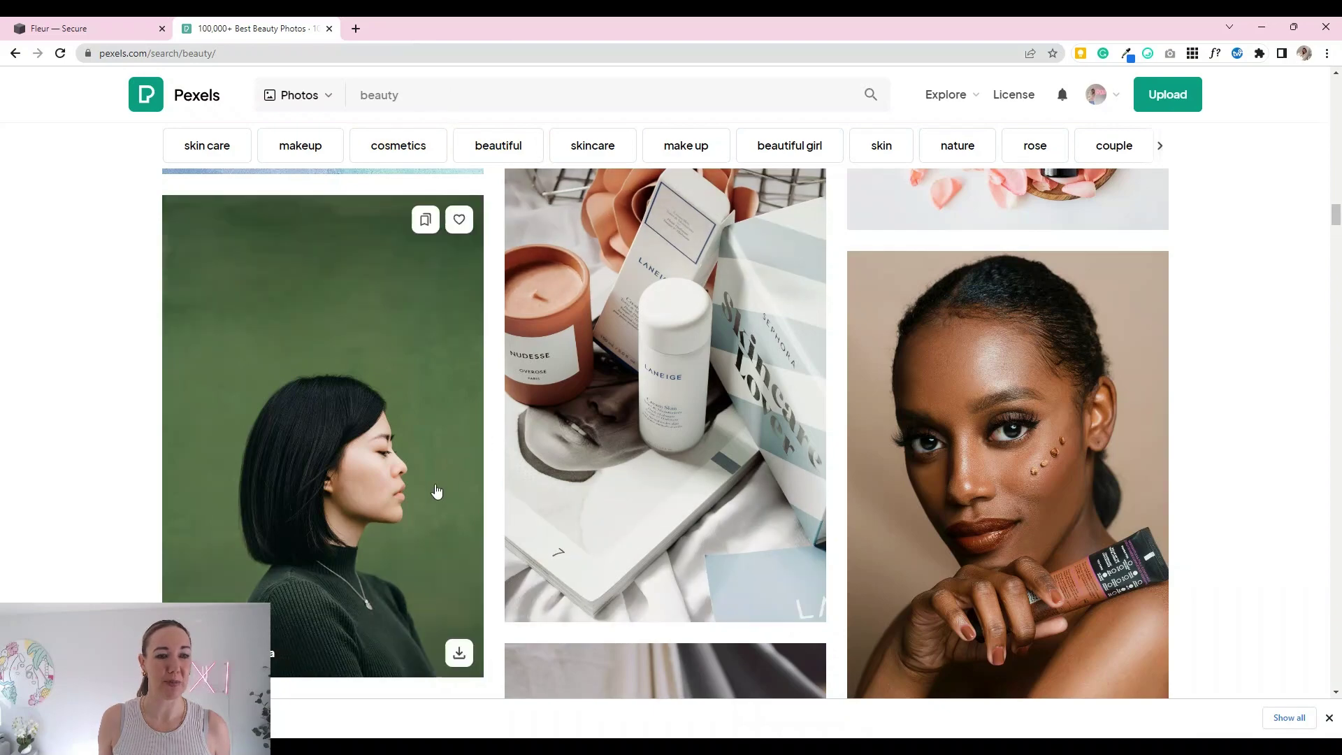
pyautogui.scroll(-9, 448, 489)
pyautogui.scroll(5, 691, 493)
pyautogui.scroll(10, 690, 494)
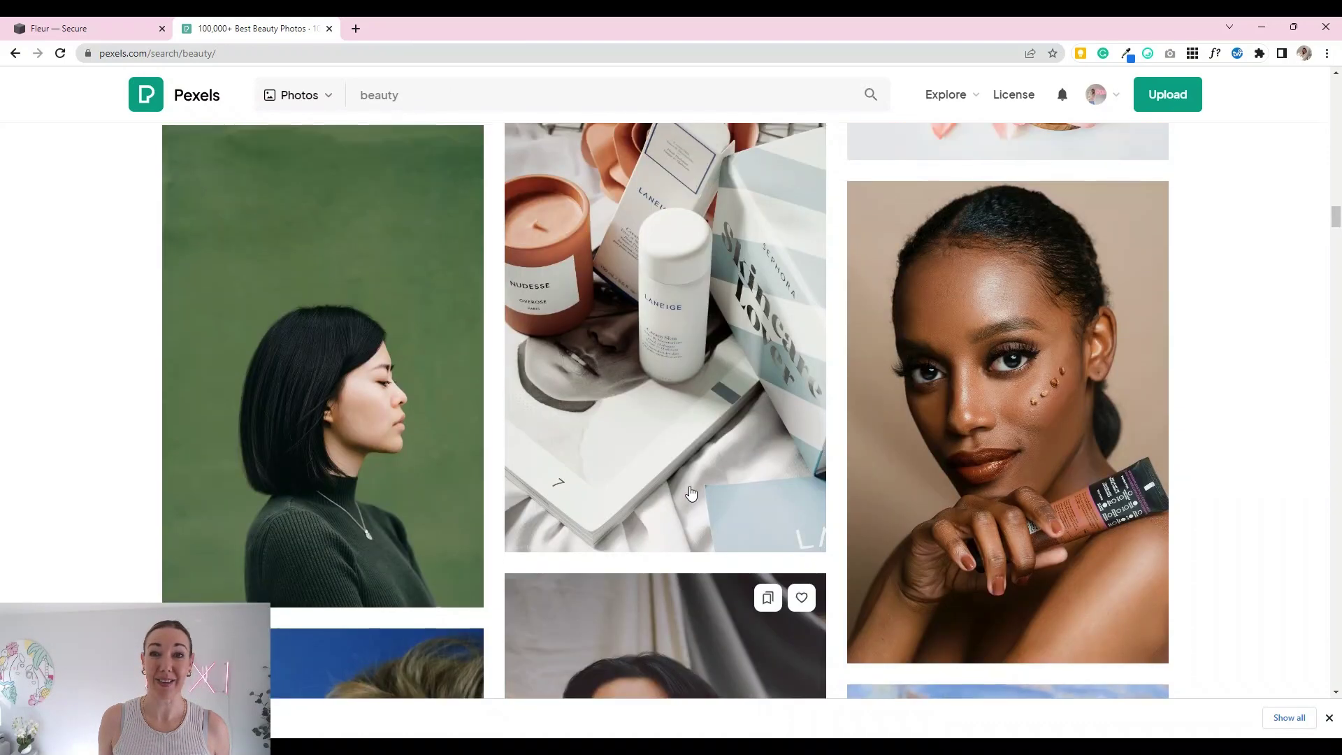
pyautogui.scroll(2, 691, 493)
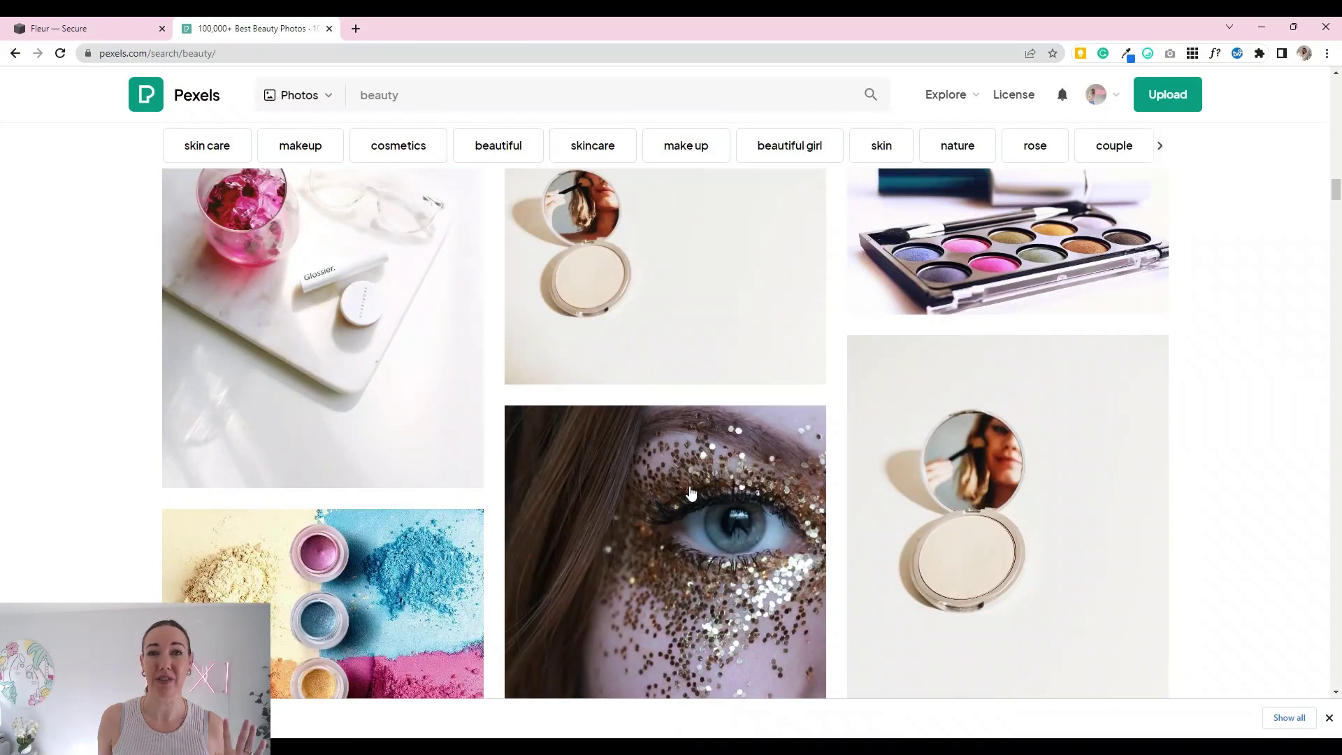
pyautogui.scroll(-10, 690, 493)
pyautogui.scroll(-4, 690, 493)
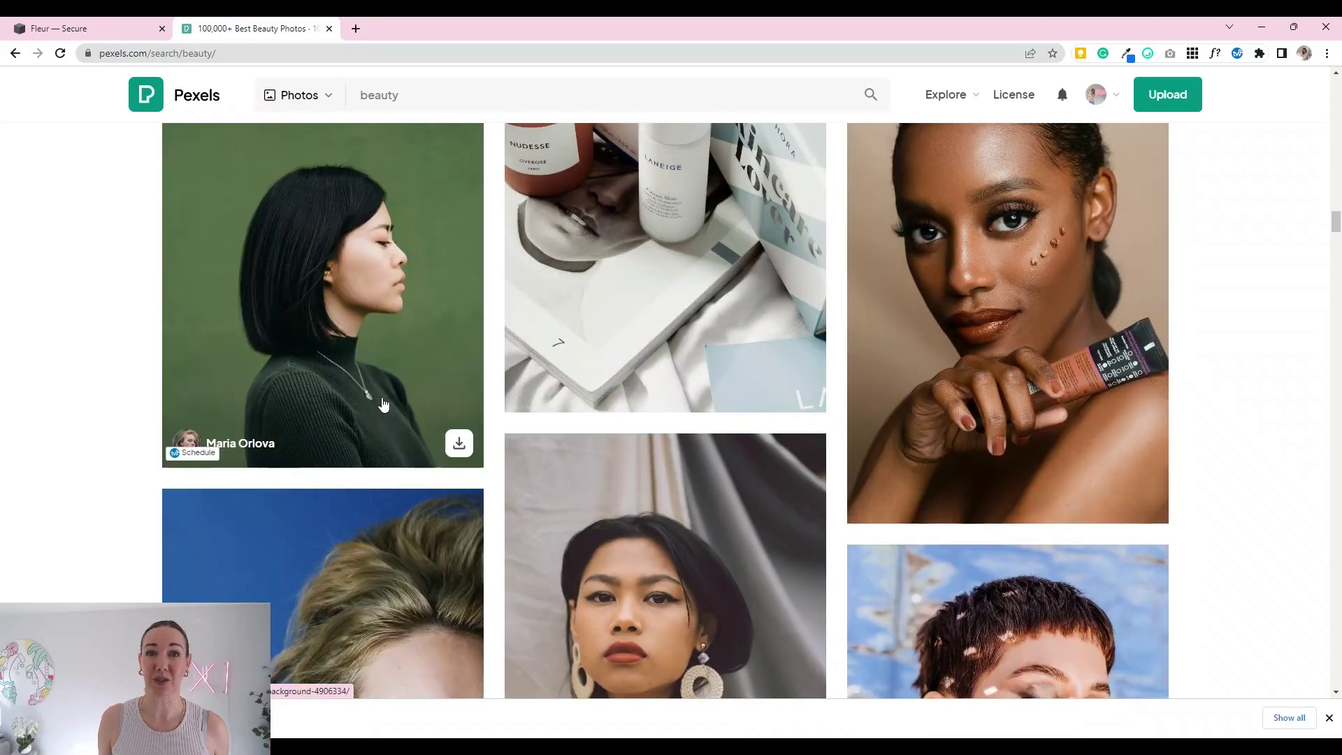
# Step: Back on the lock screen with the green portrait, open Style and check the Branding font
pyautogui.click(90, 29)
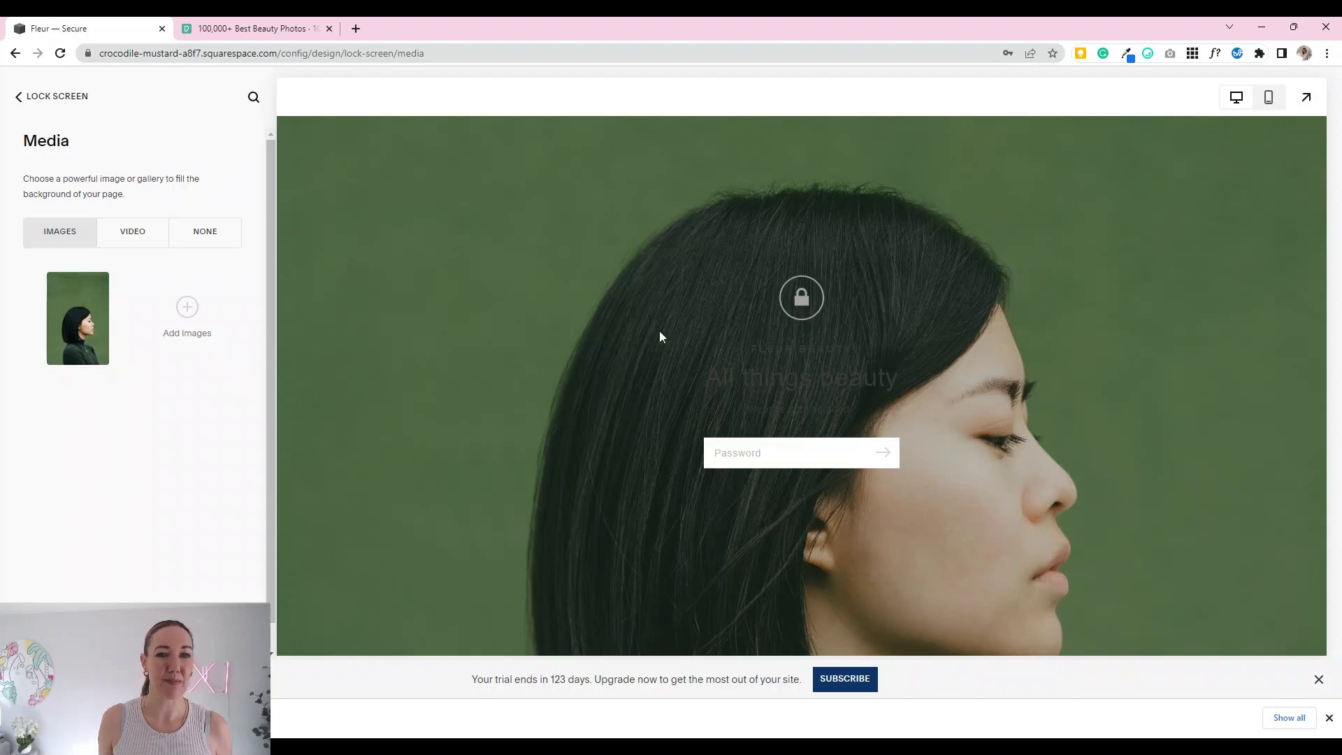
pyautogui.click(26, 105)
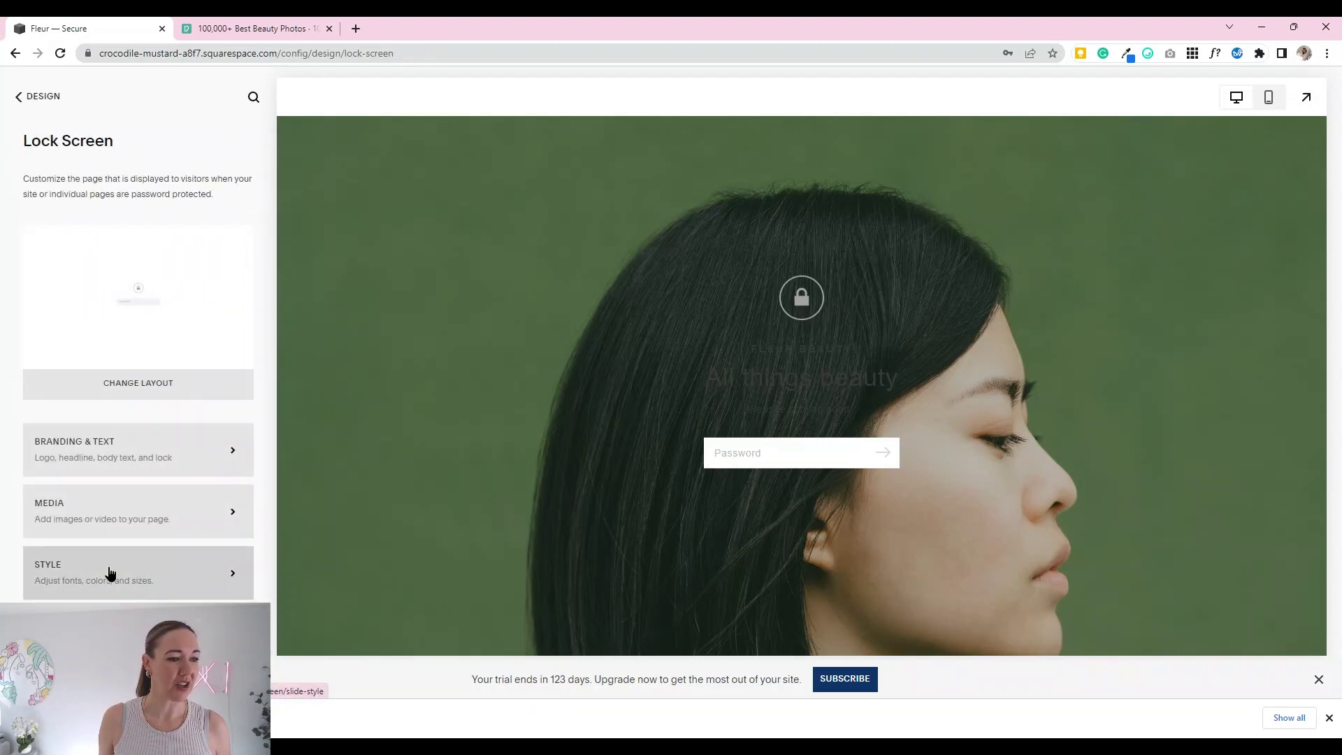
pyautogui.click(109, 571)
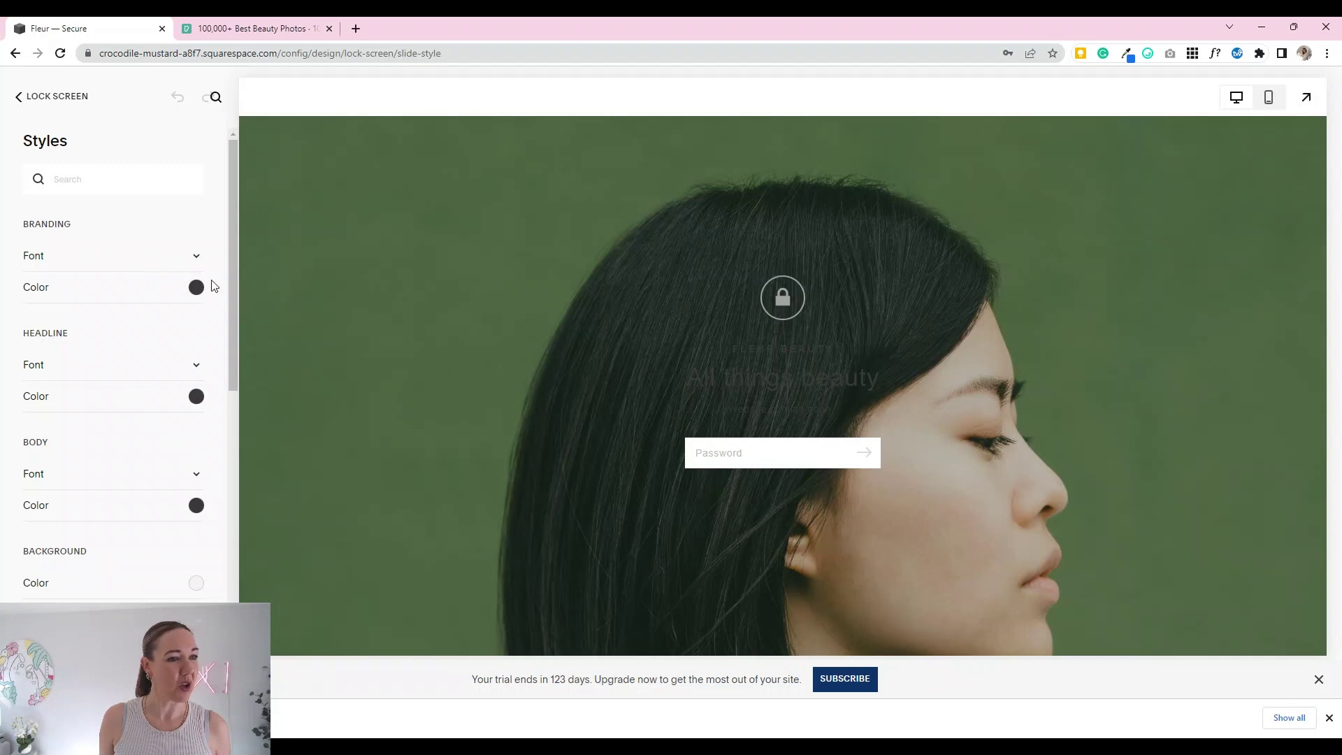
pyautogui.click(197, 259)
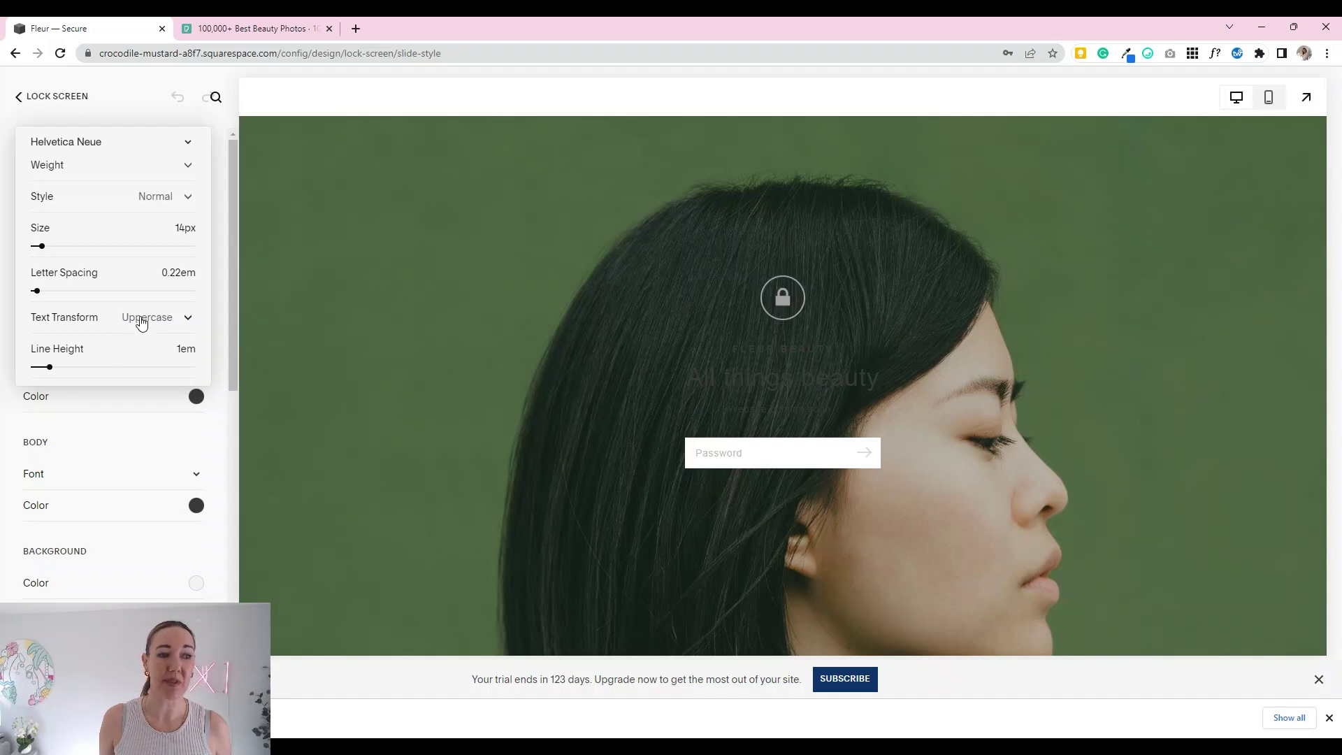
pyautogui.click(222, 334)
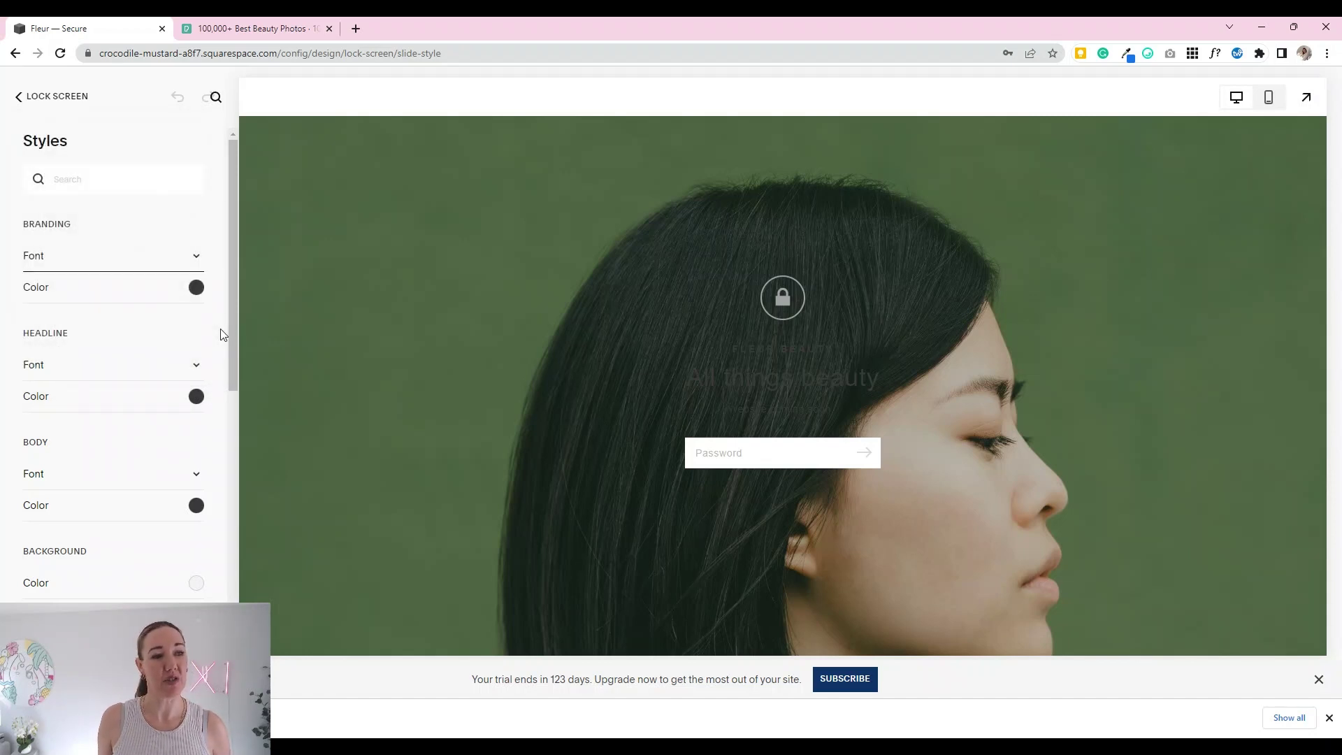
# Step: Make the brand name FLEUR BEAUTY and the headline 'All things beauty' white
pyautogui.click(197, 289)
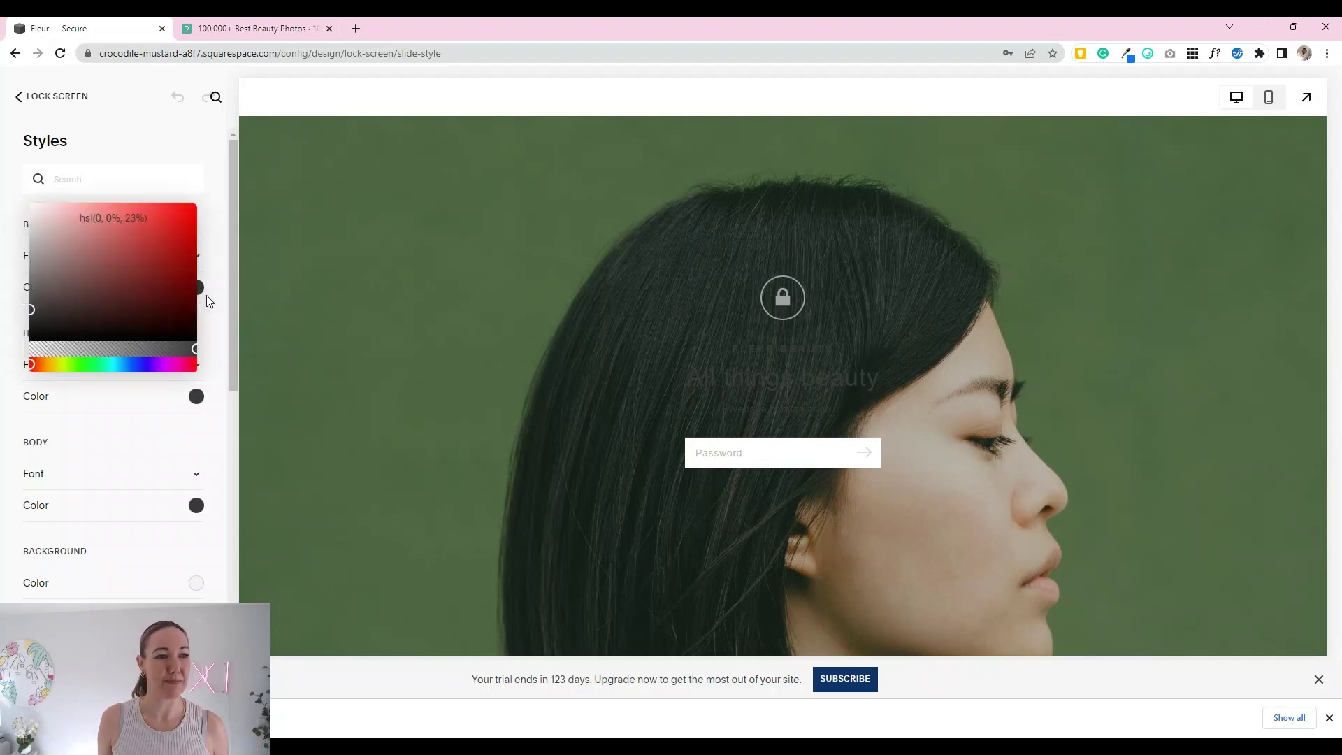
pyautogui.click(28, 202)
pyautogui.click(31, 213)
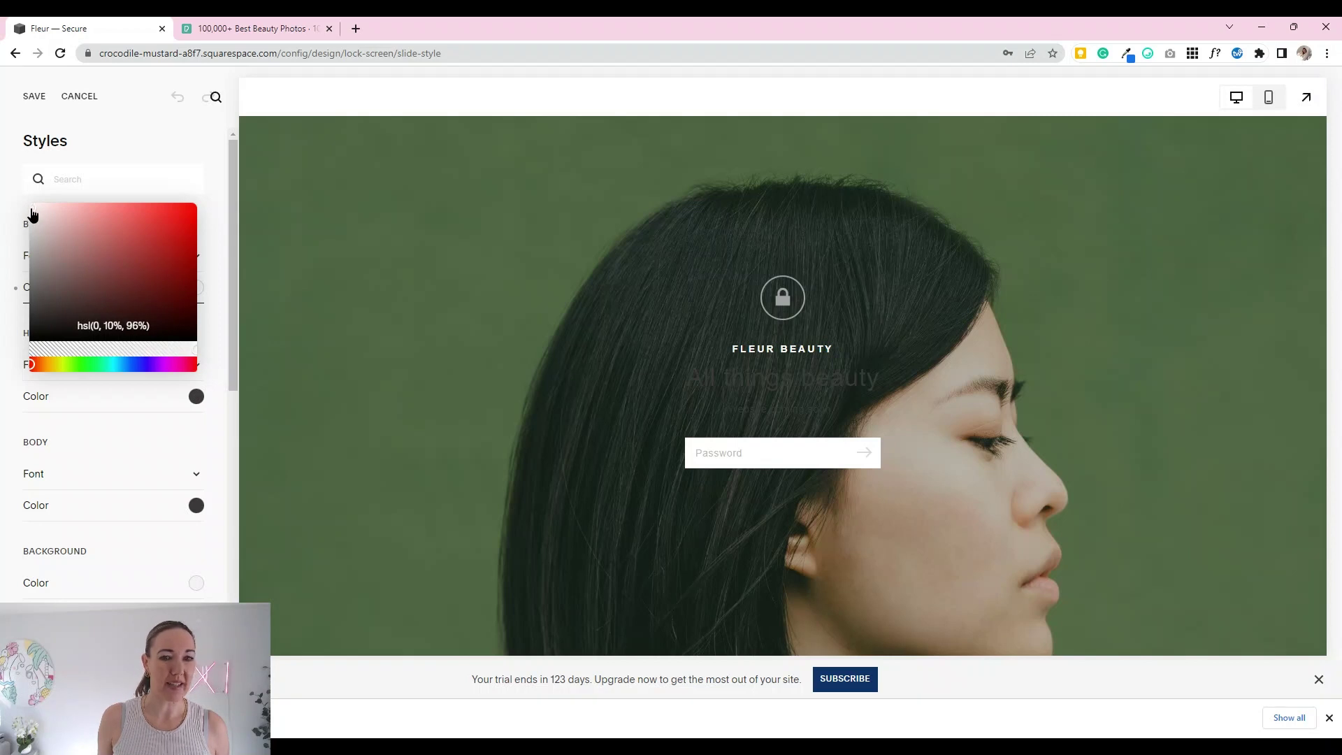
pyautogui.click(218, 265)
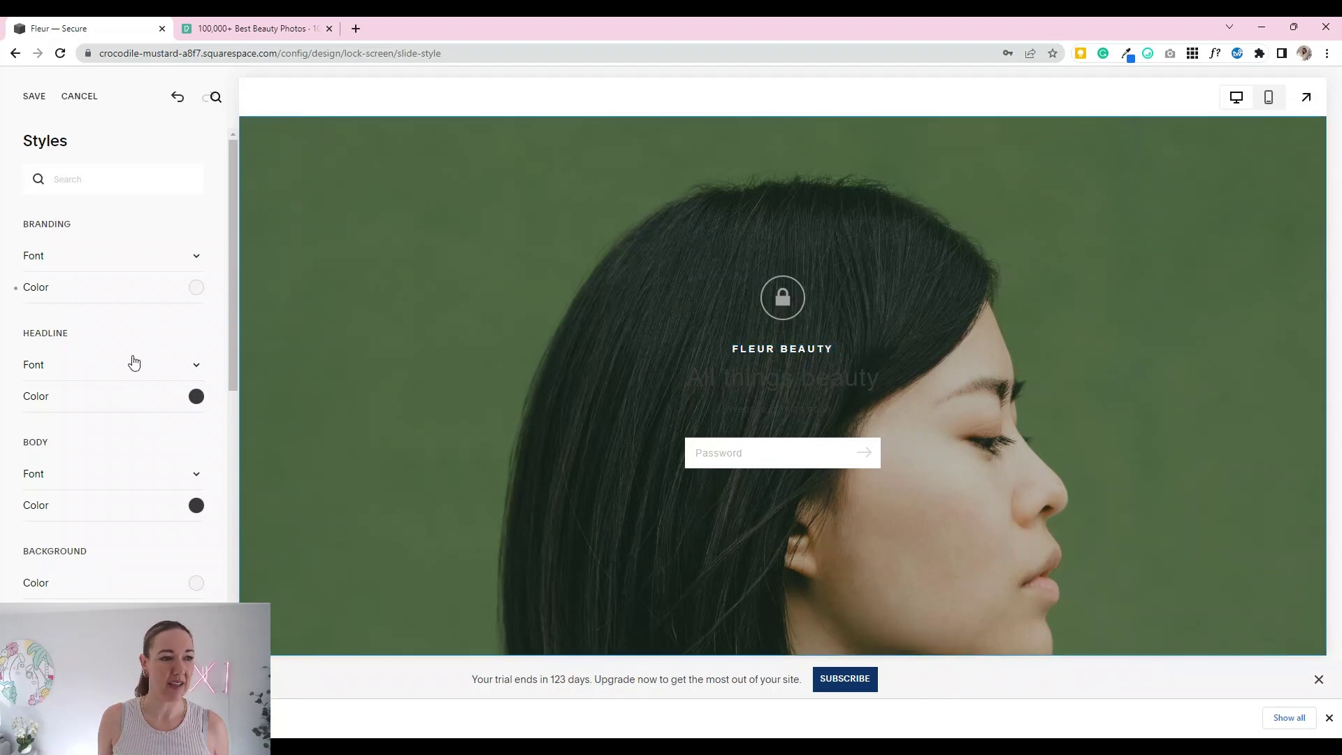
pyautogui.click(196, 396)
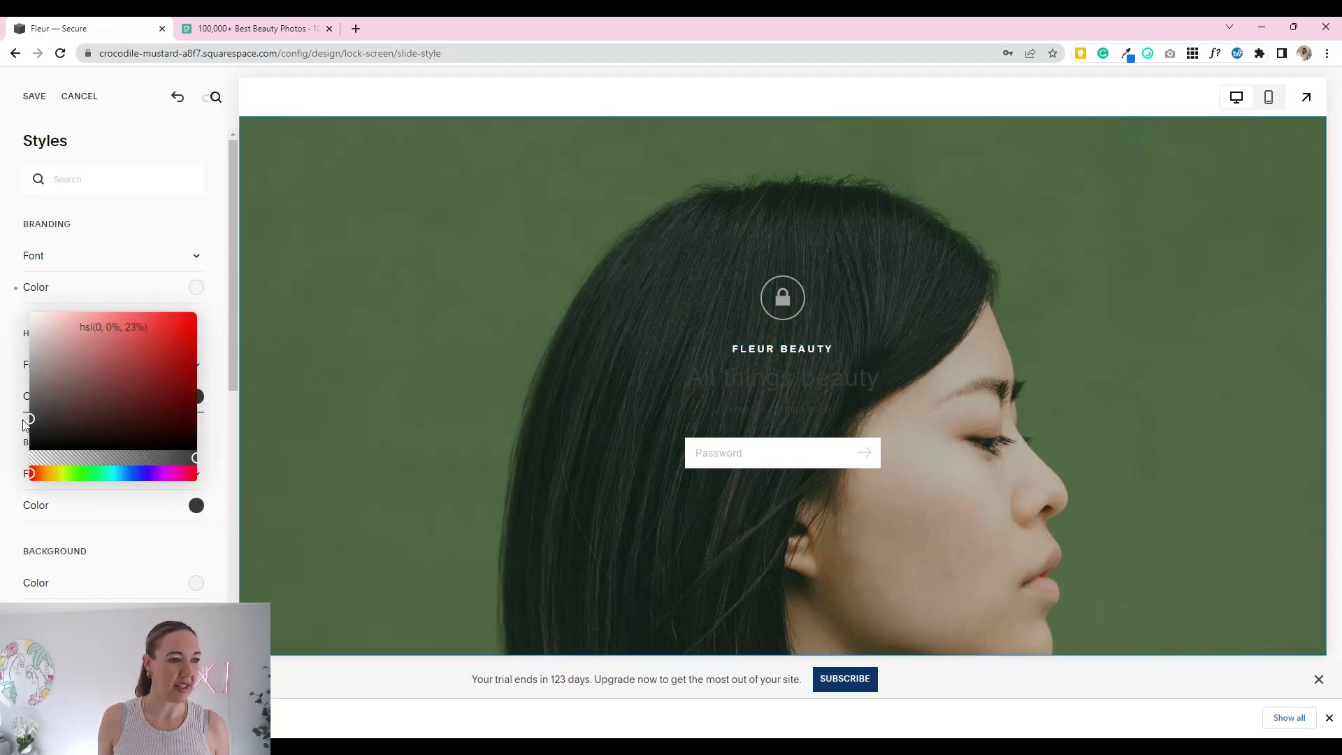
pyautogui.moveTo(27, 419); pyautogui.dragTo(28, 317)
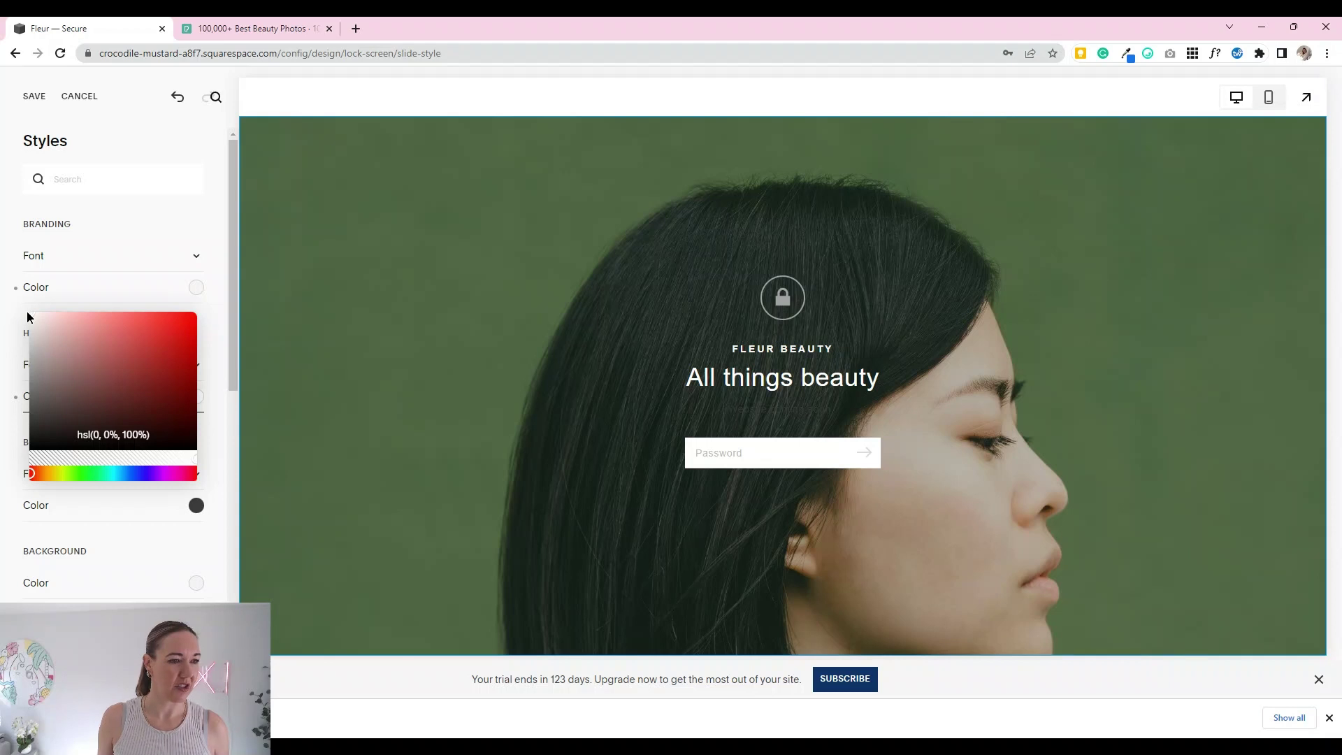
pyautogui.click(232, 439)
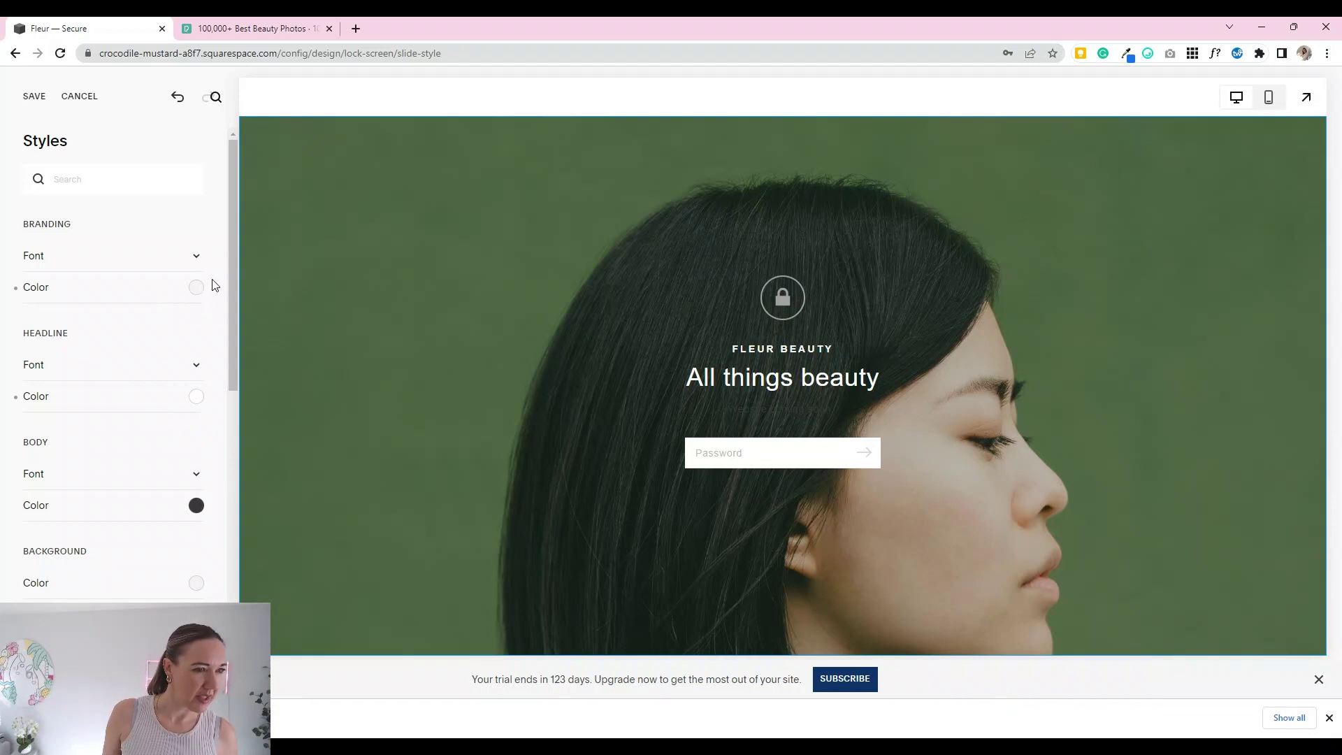
# Step: Set the brand name to pure white and the body text to white, hsl(0, 0%, 100%)
pyautogui.click(193, 293)
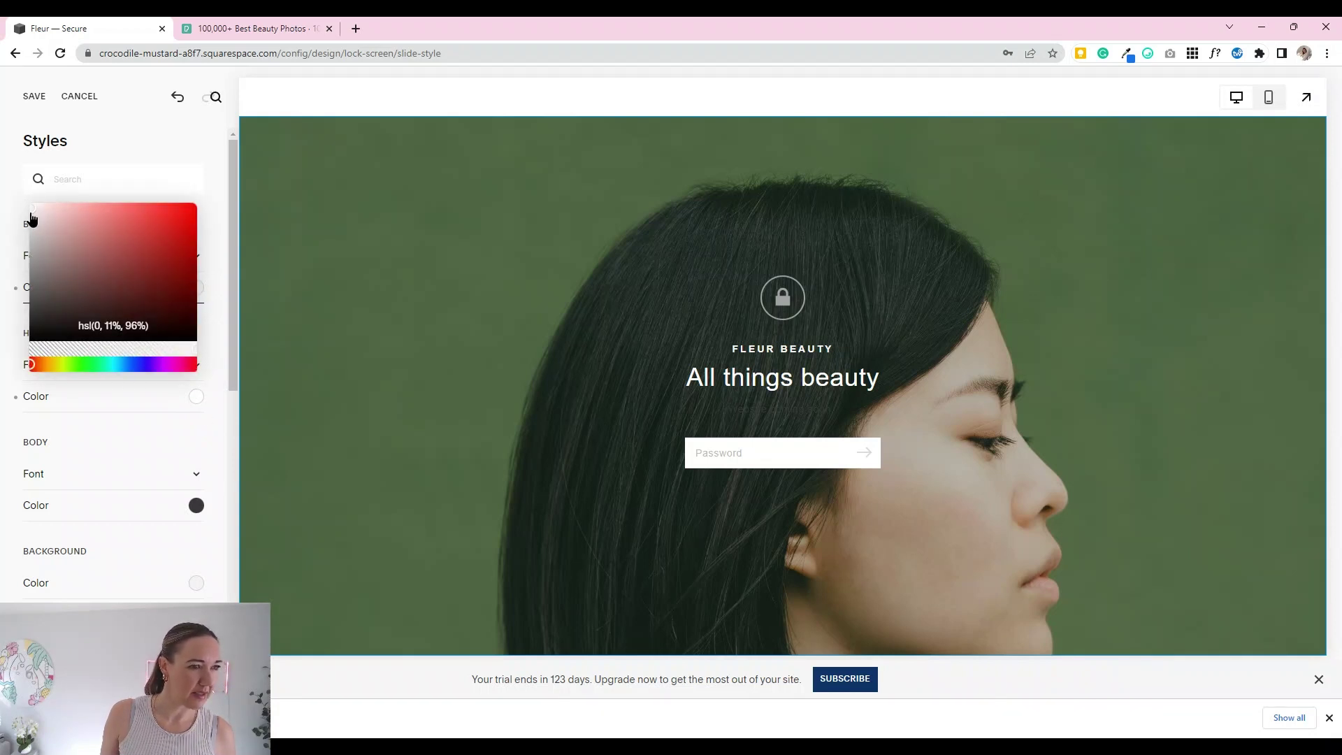
pyautogui.moveTo(31, 219); pyautogui.dragTo(8, 203)
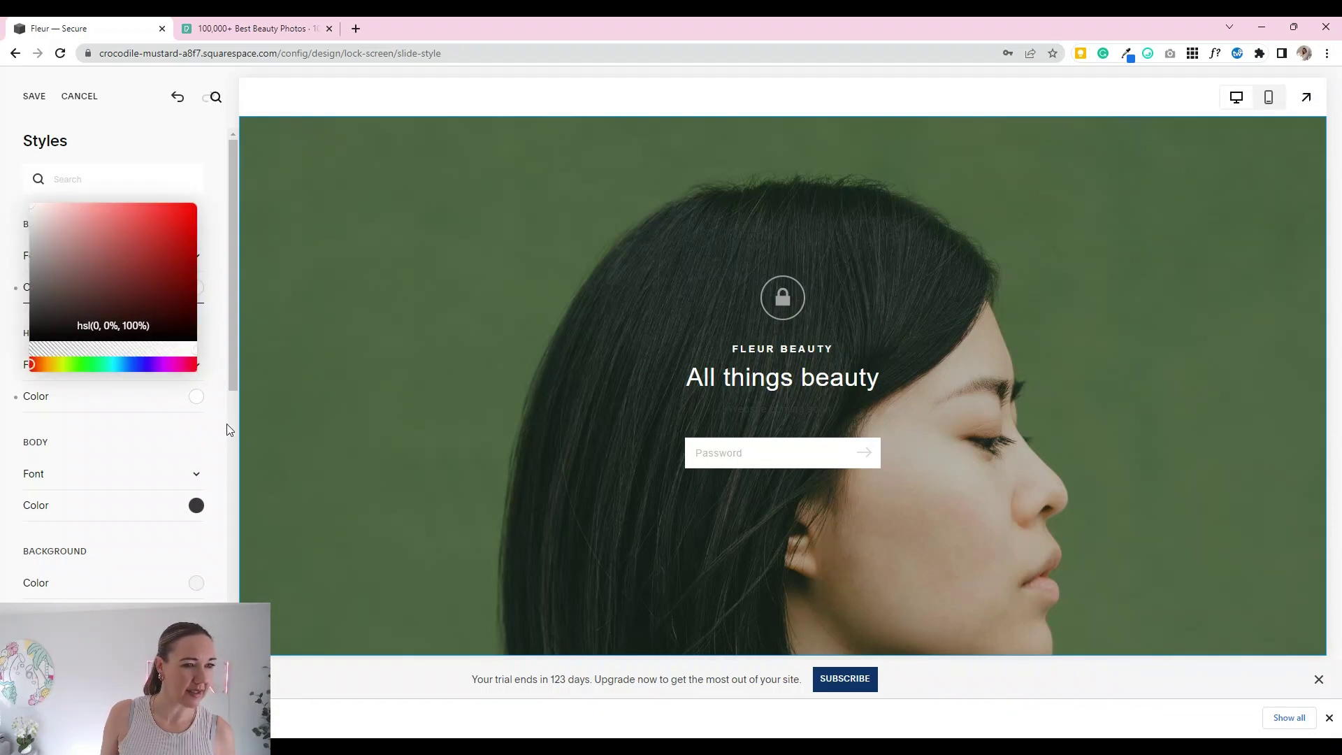
pyautogui.click(223, 447)
pyautogui.click(196, 505)
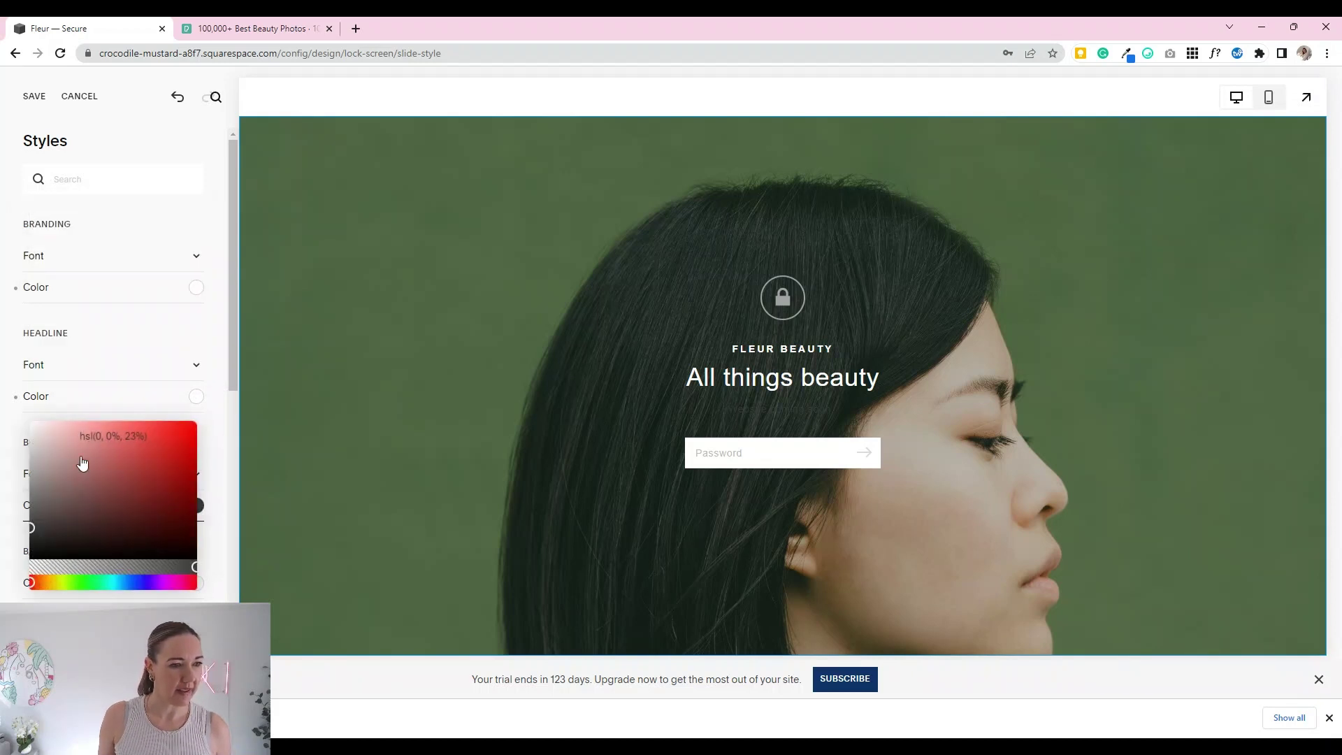
pyautogui.moveTo(30, 534); pyautogui.dragTo(15, 399)
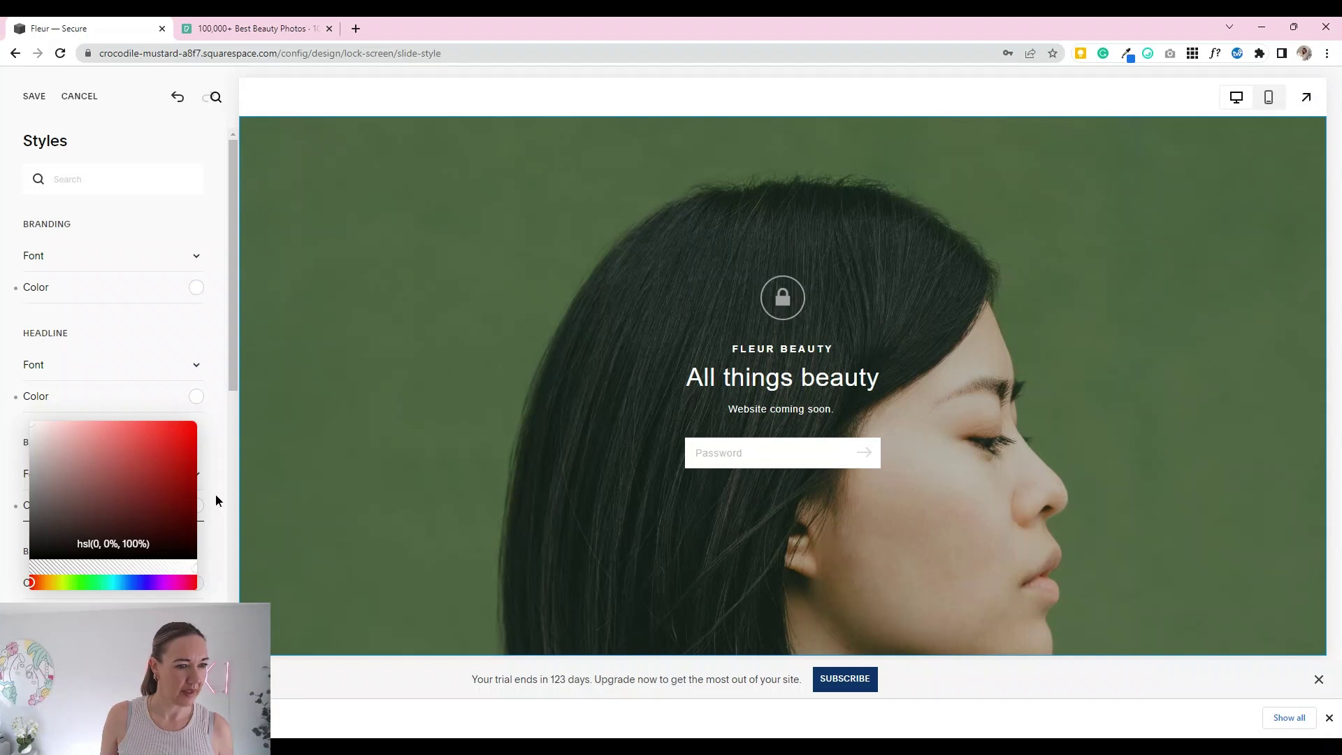
pyautogui.click(216, 500)
pyautogui.scroll(-2, 206, 531)
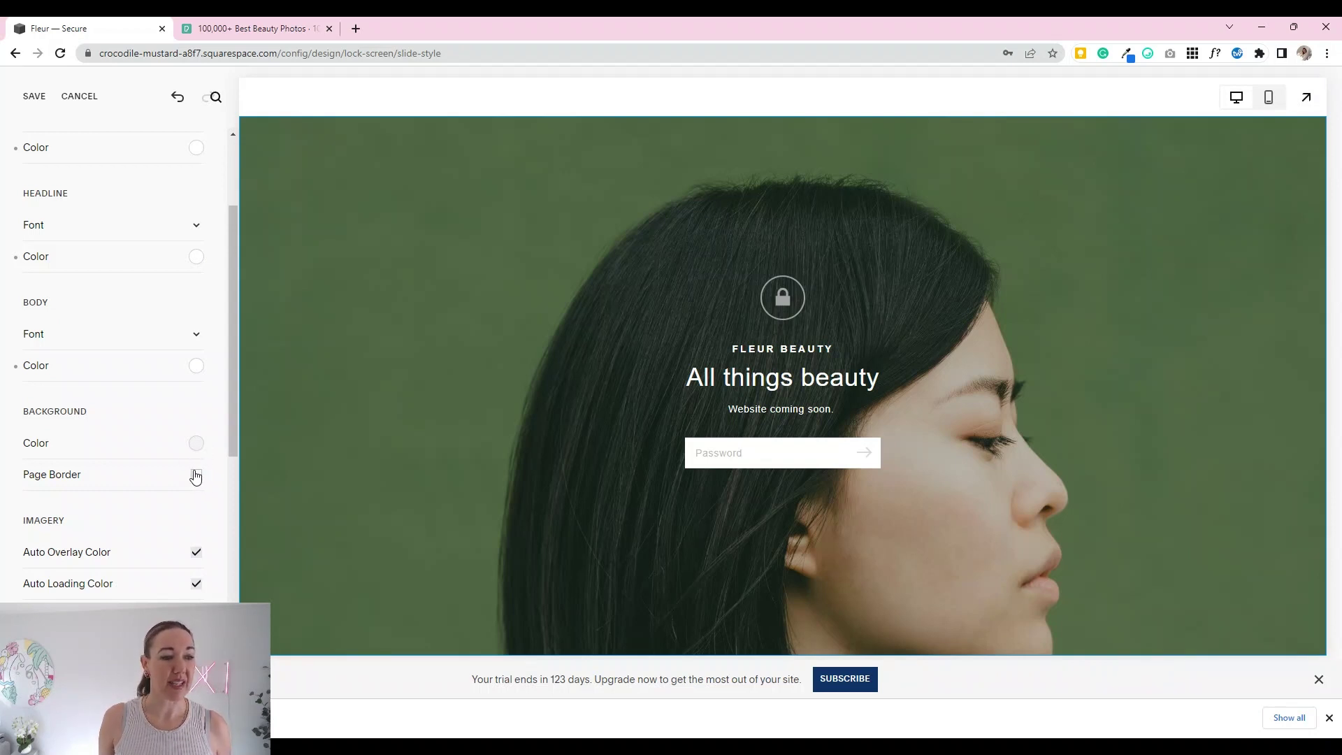
# Step: Set the Background Border Size to Large, leaving border colour and Auto Overlay Color unchanged
pyautogui.click(196, 475)
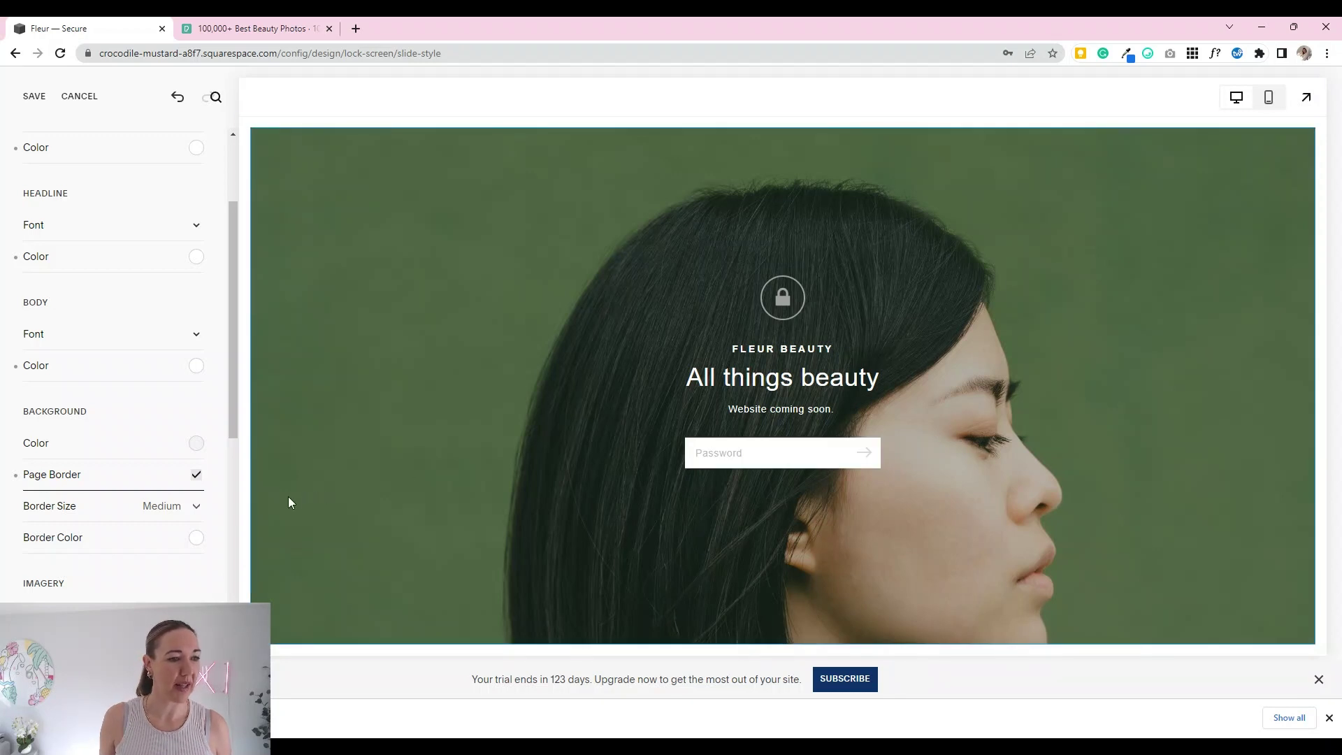
pyautogui.click(174, 511)
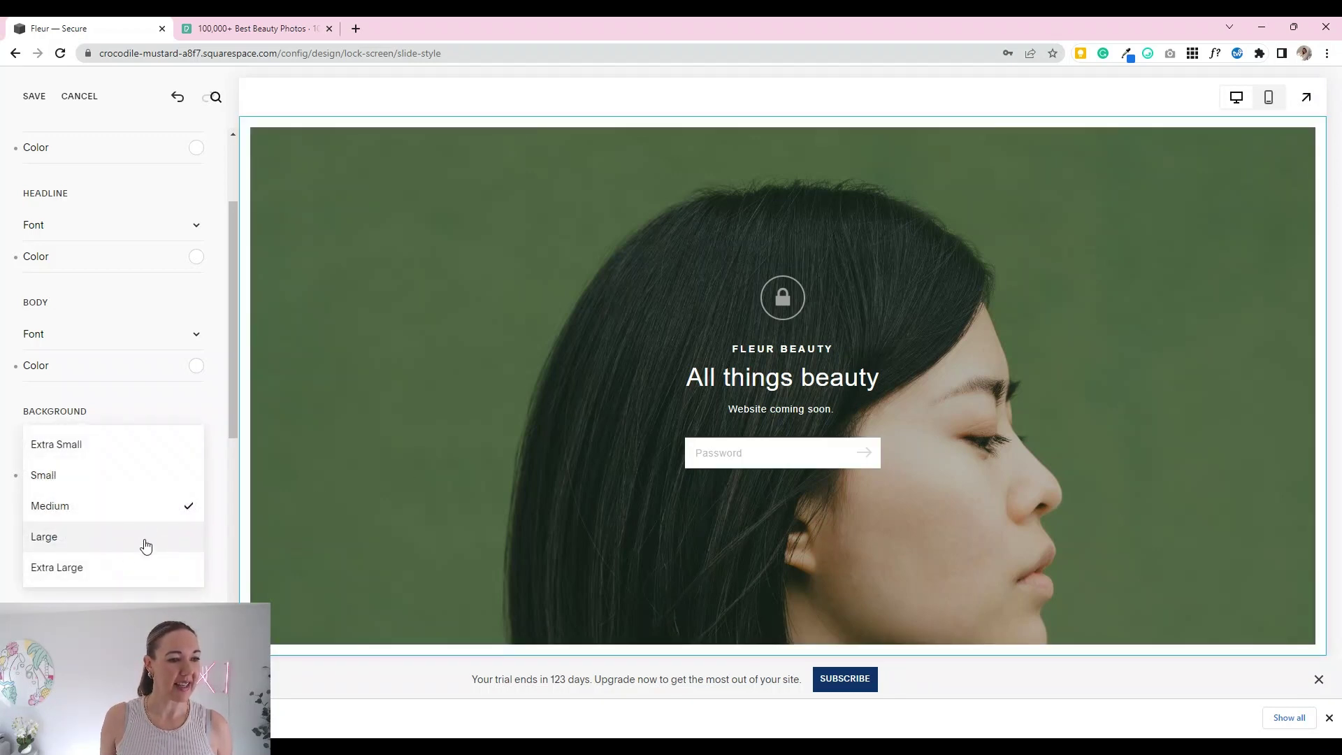
pyautogui.click(142, 535)
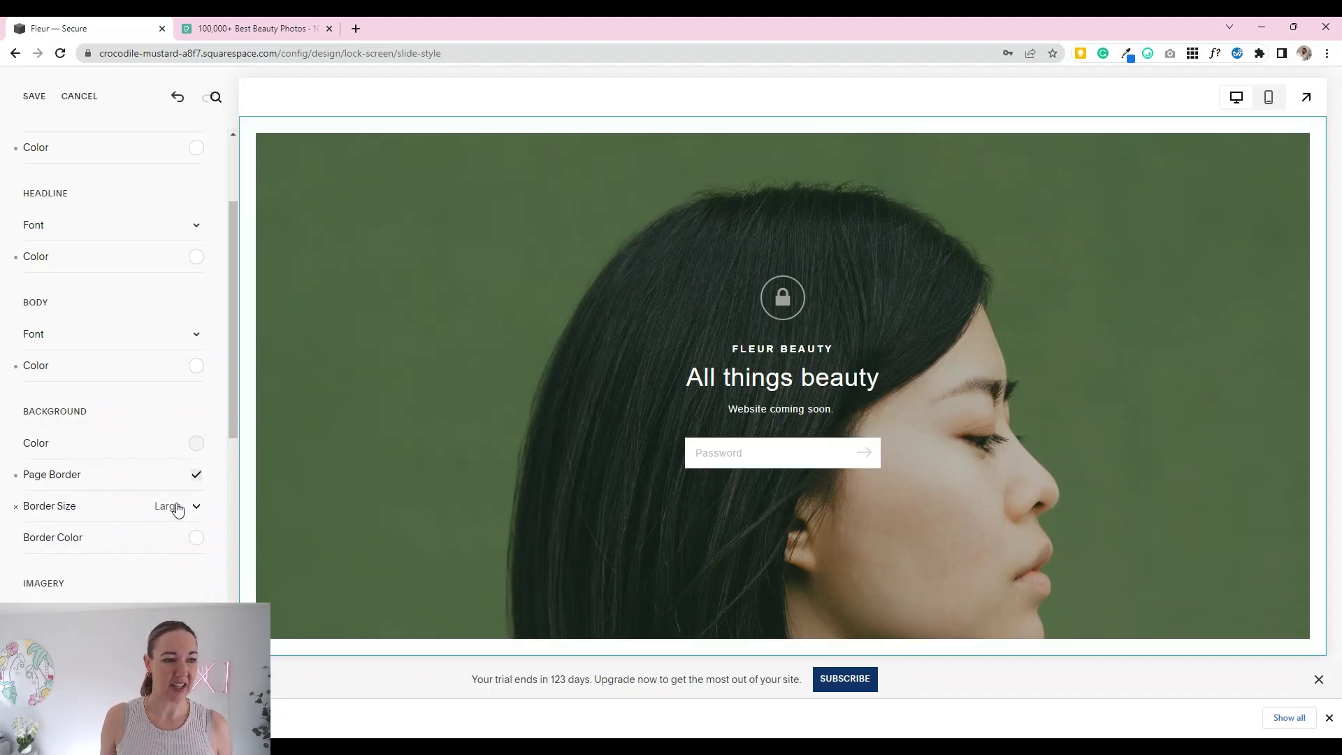
pyautogui.click(196, 538)
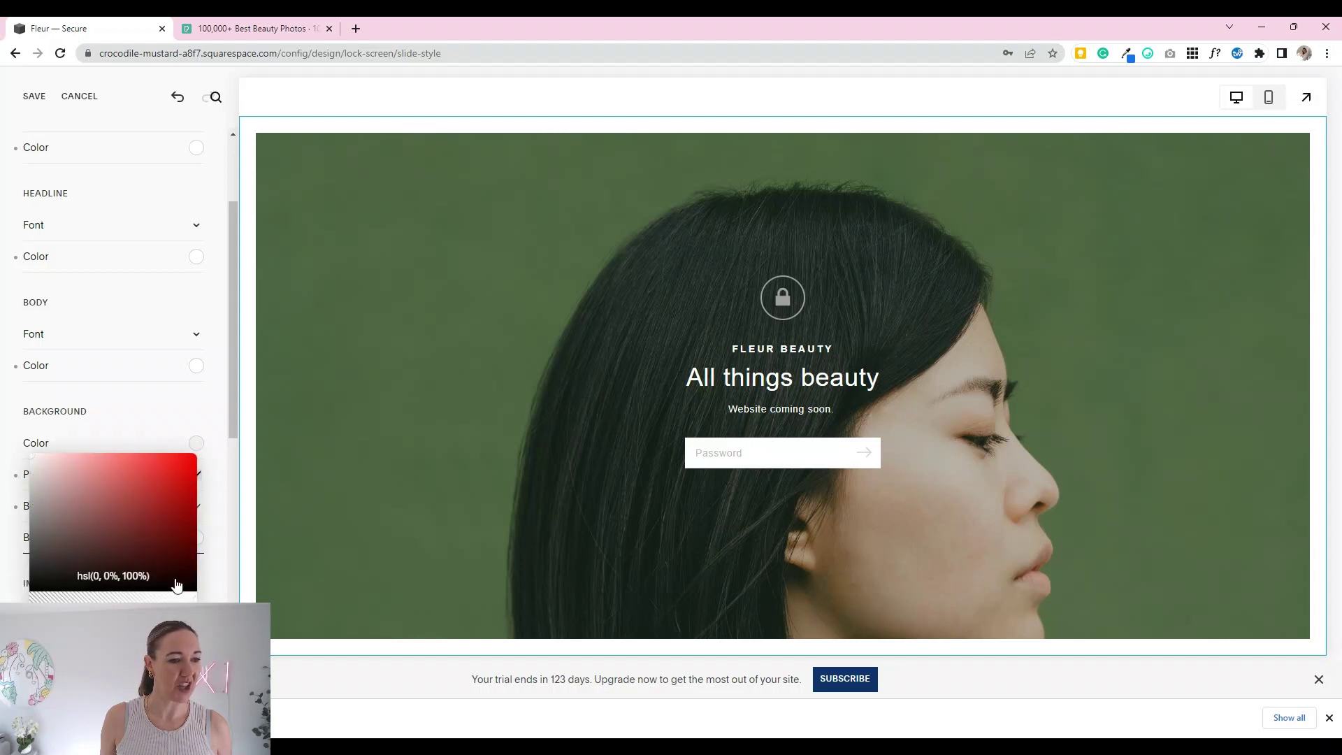
pyautogui.click(221, 537)
pyautogui.scroll(-2, 157, 580)
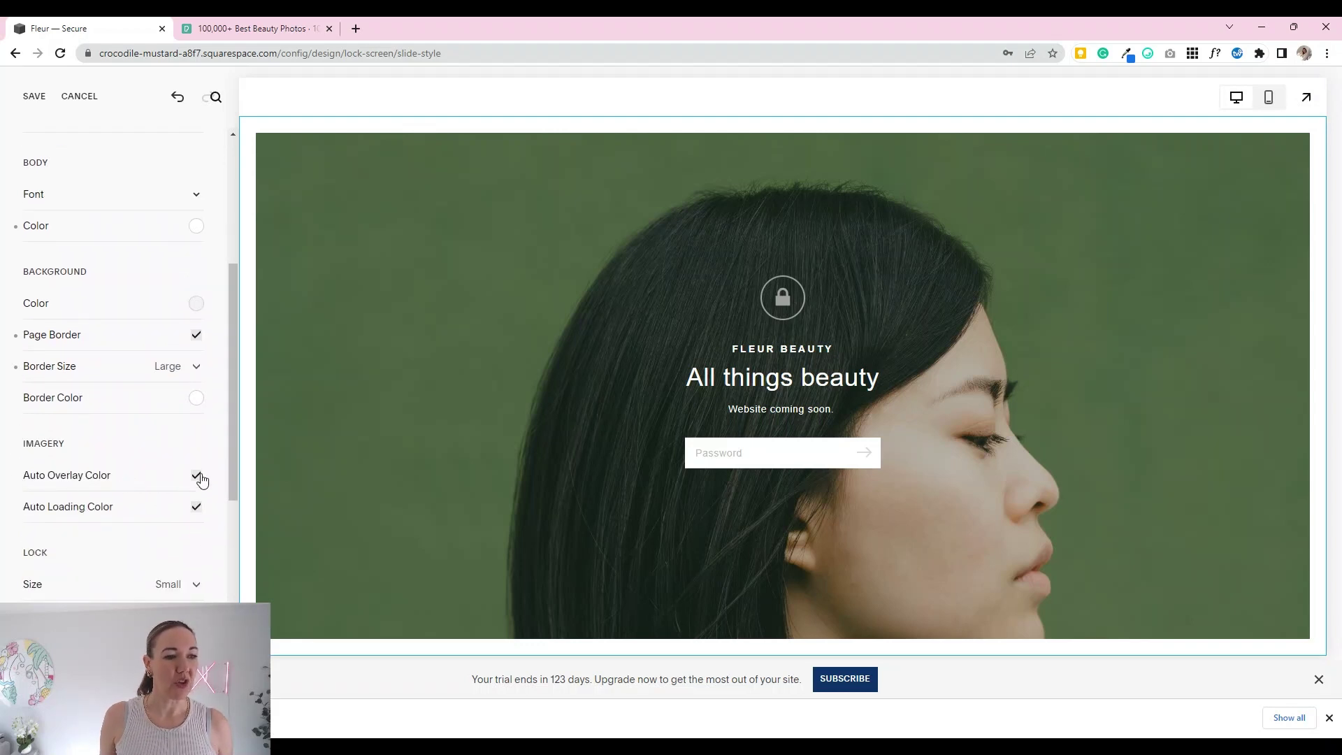
pyautogui.click(198, 477)
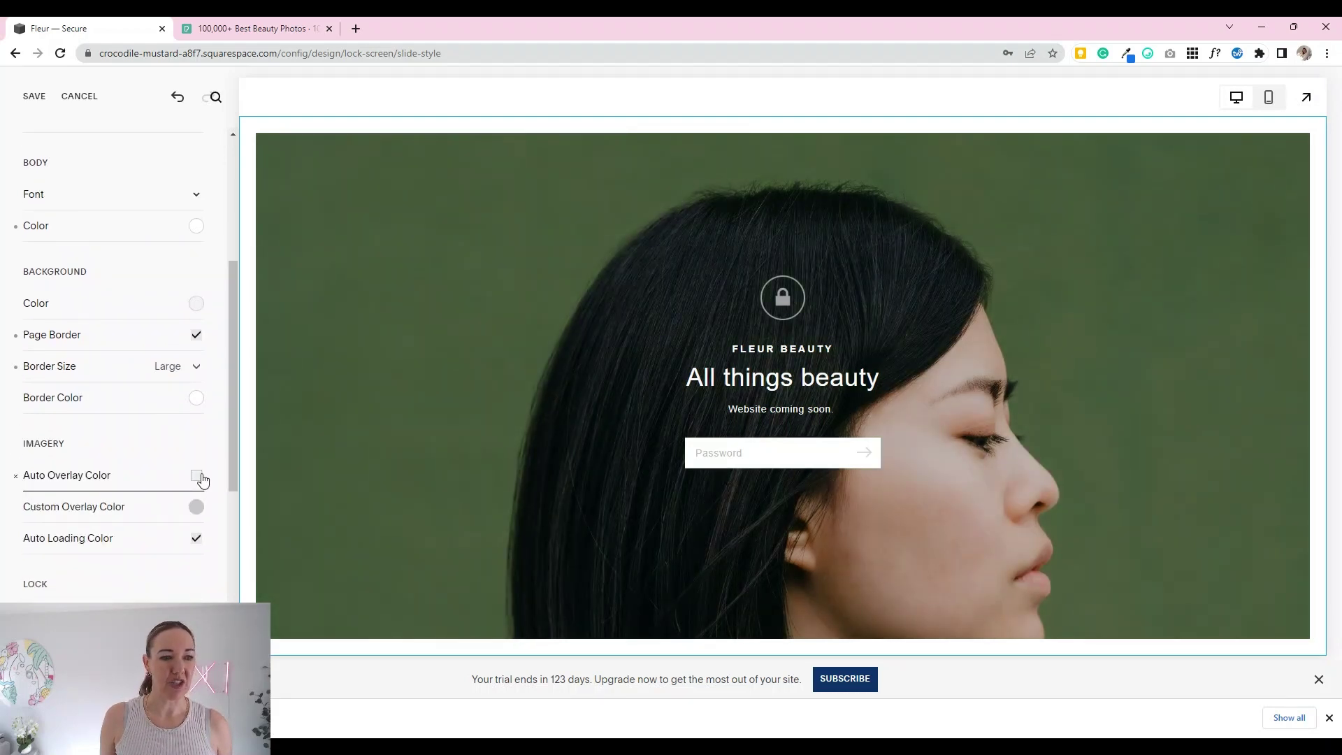
pyautogui.click(200, 477)
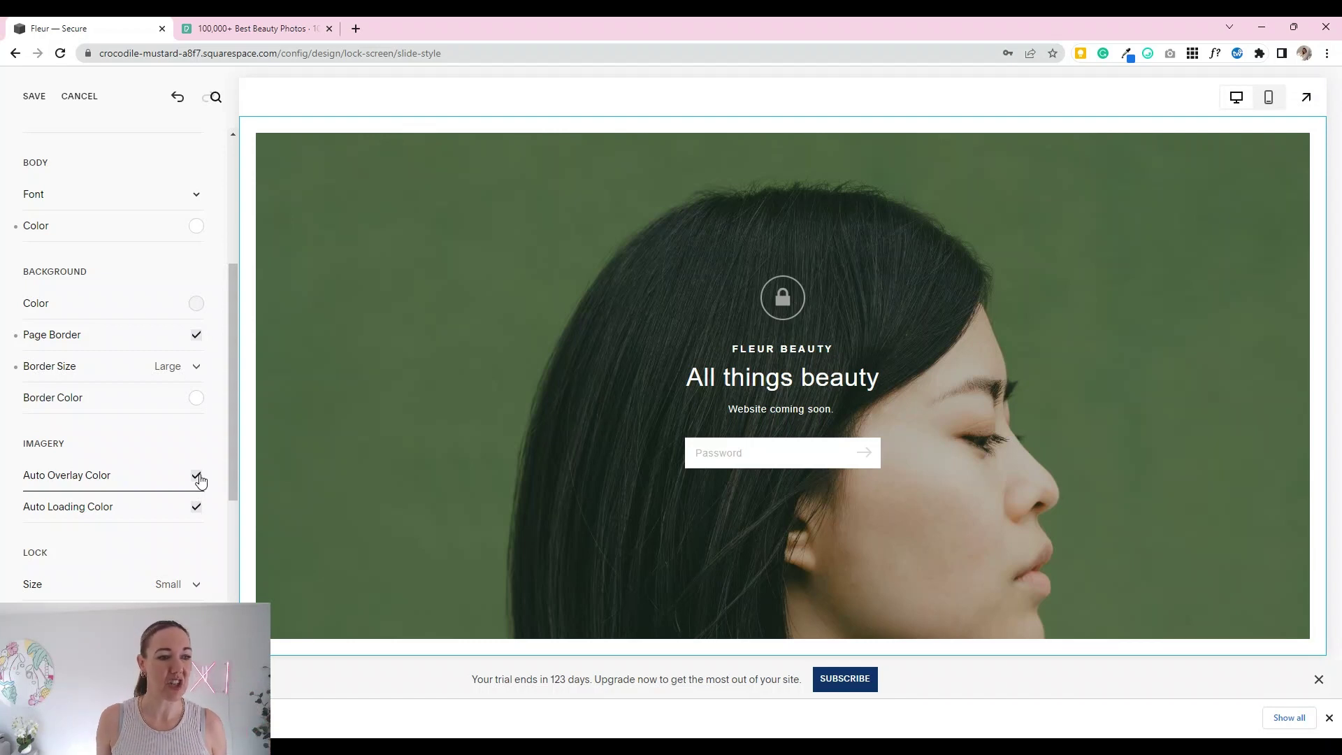
# Step: Set the lock icon size to Extra Small
pyautogui.scroll(-3, 203, 552)
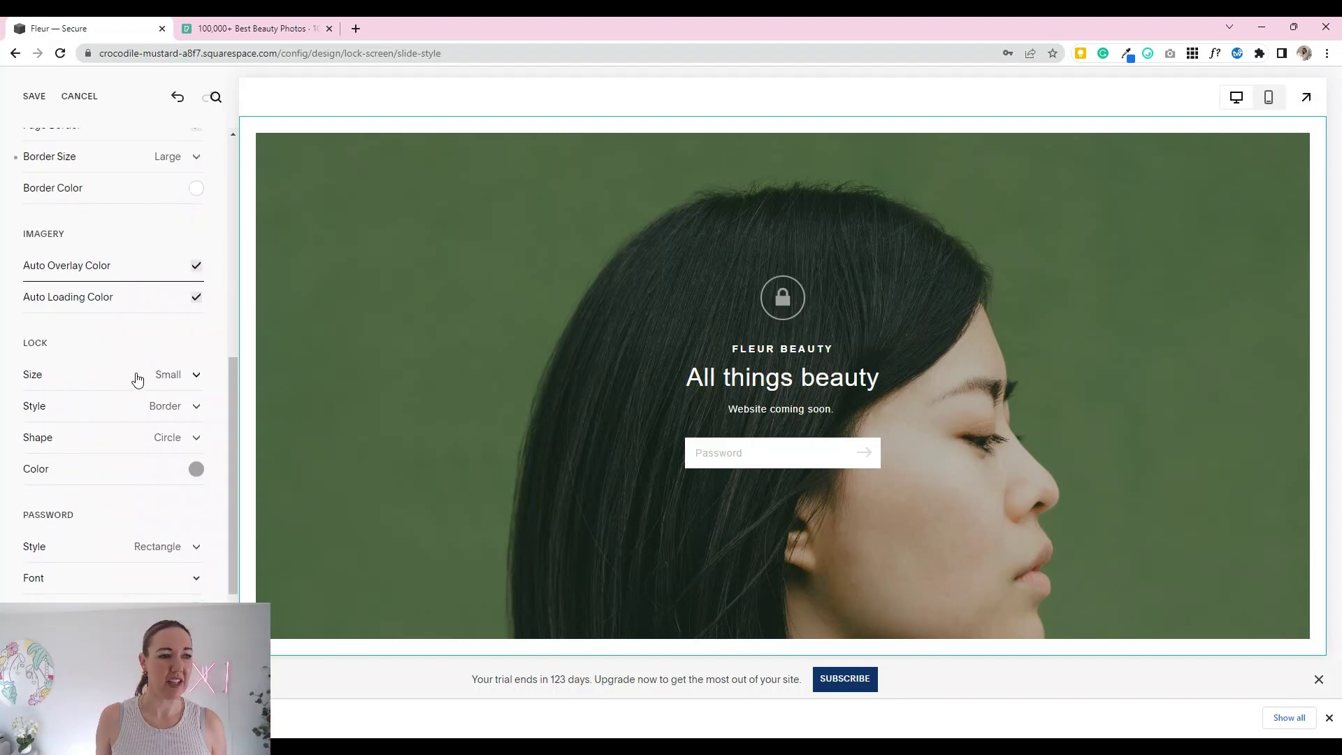
pyautogui.click(180, 378)
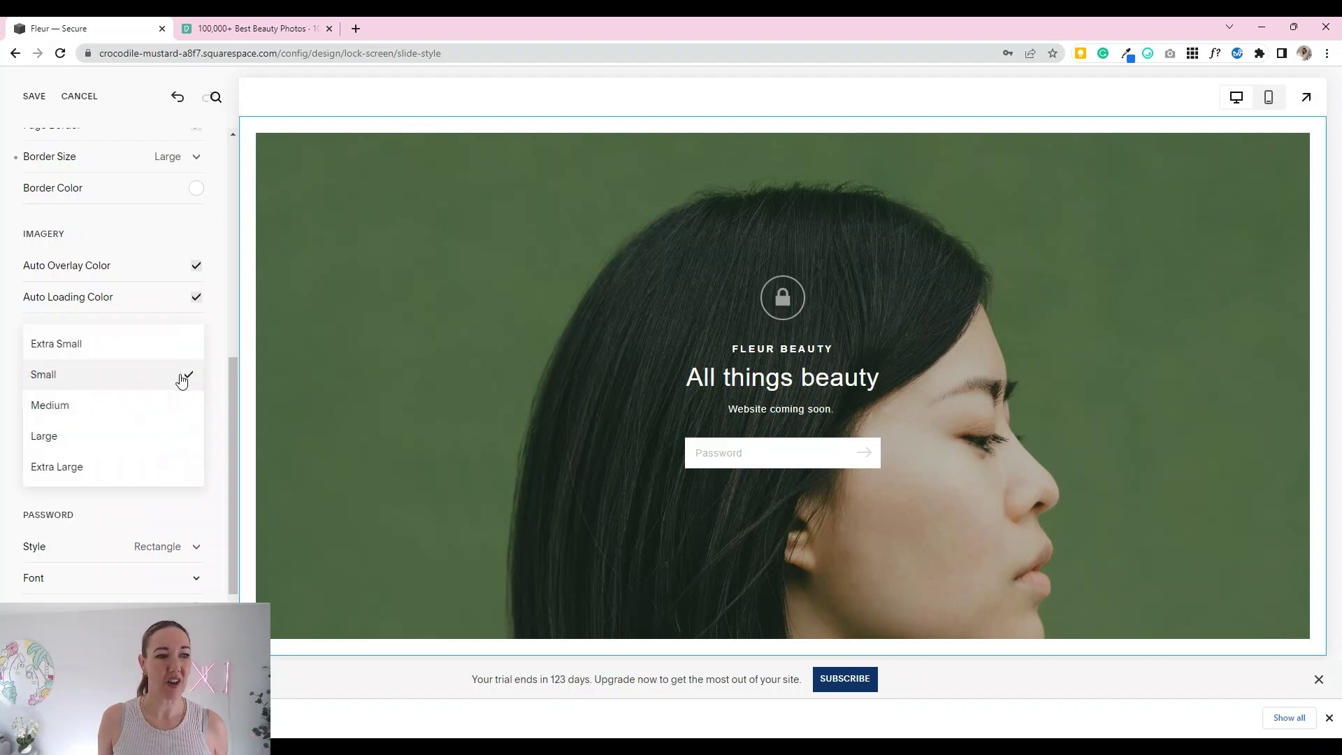
pyautogui.click(123, 354)
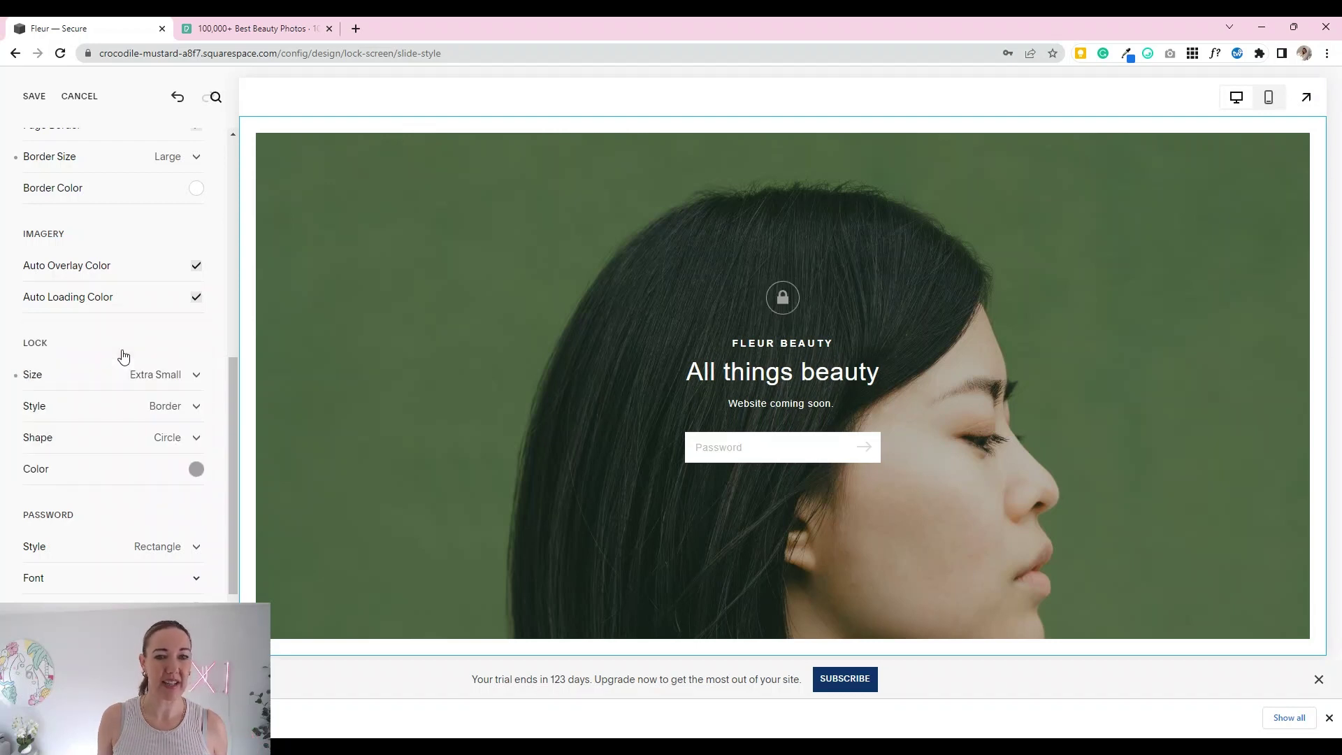
# Step: Try the Knockout and Solid lock styles, then return the lock style to Border
pyautogui.click(200, 413)
pyautogui.click(139, 438)
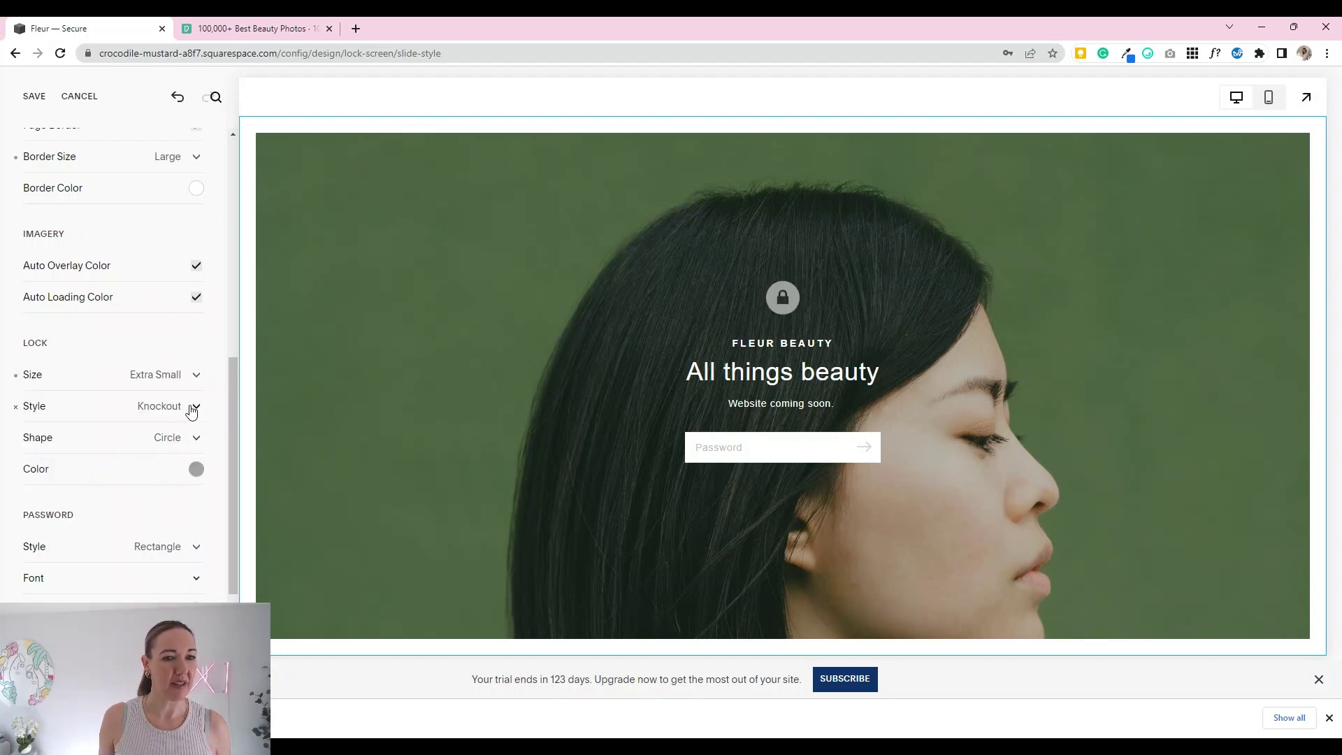
pyautogui.click(194, 409)
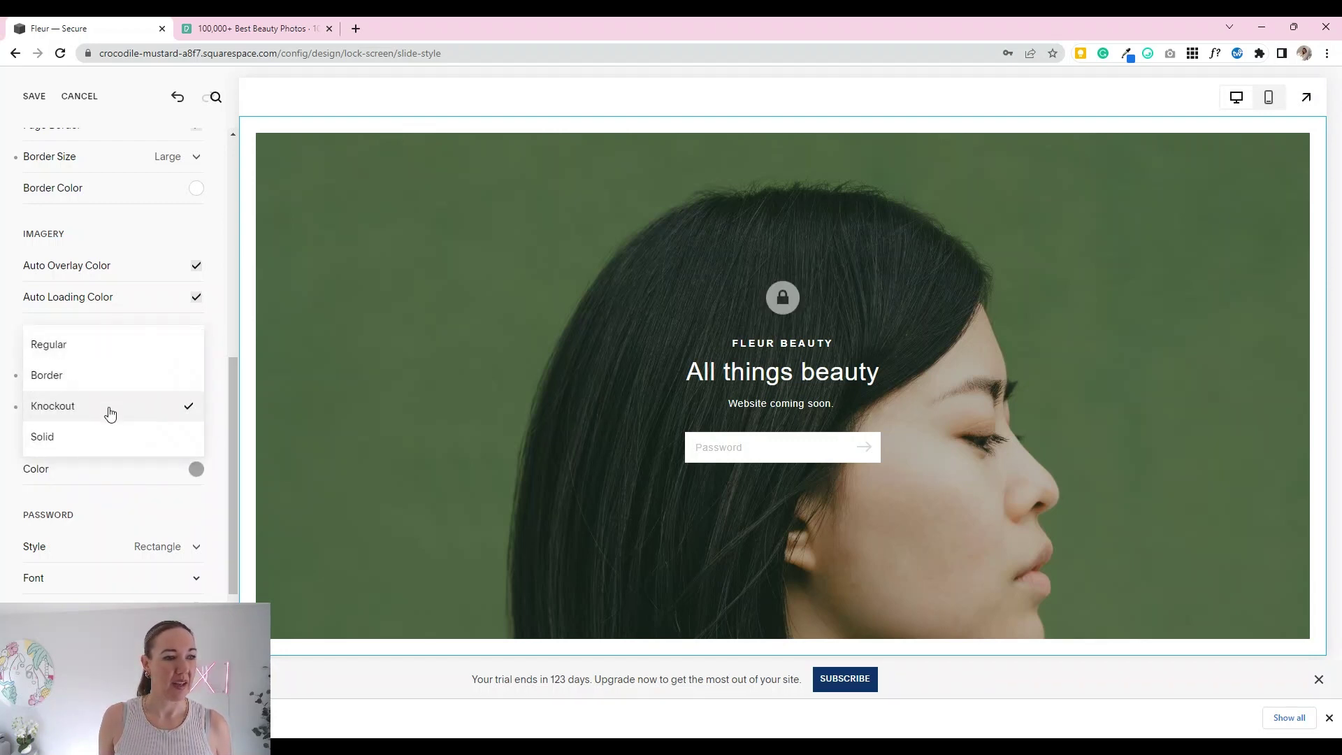
pyautogui.click(106, 433)
pyautogui.click(187, 407)
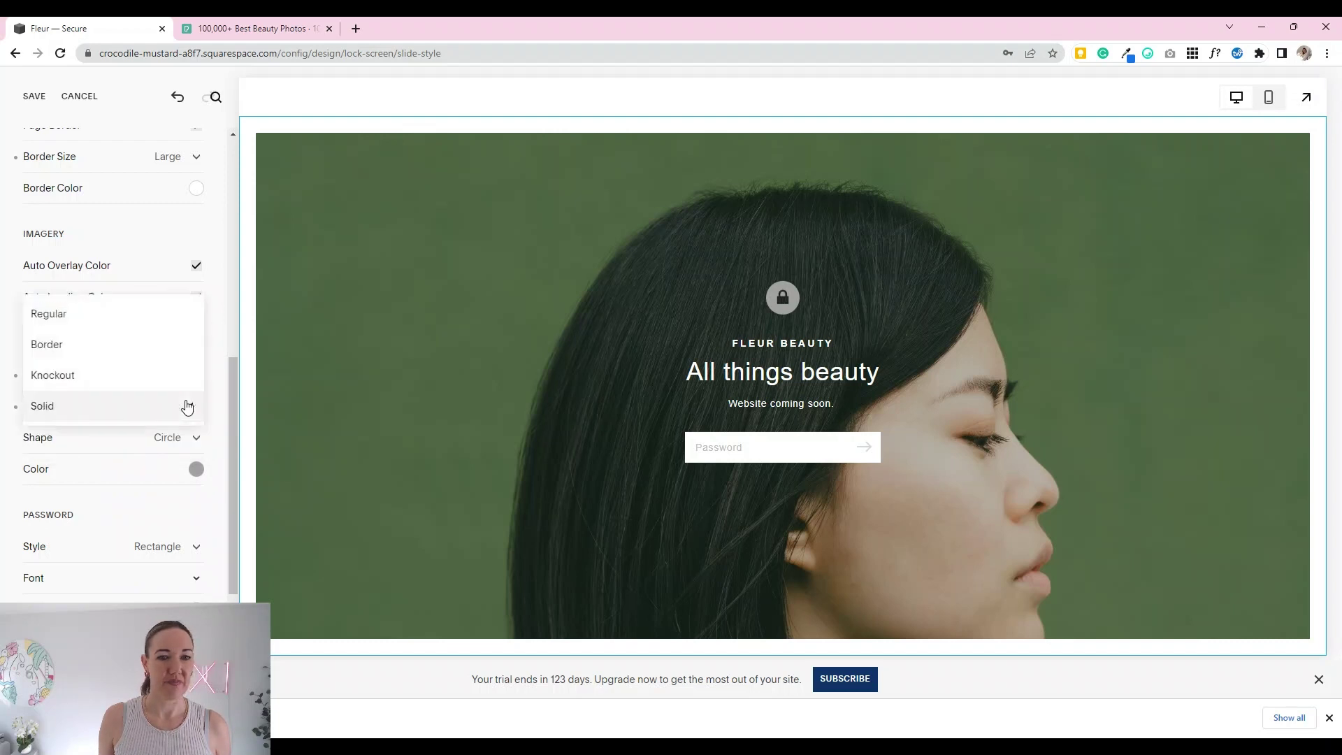
pyautogui.click(107, 342)
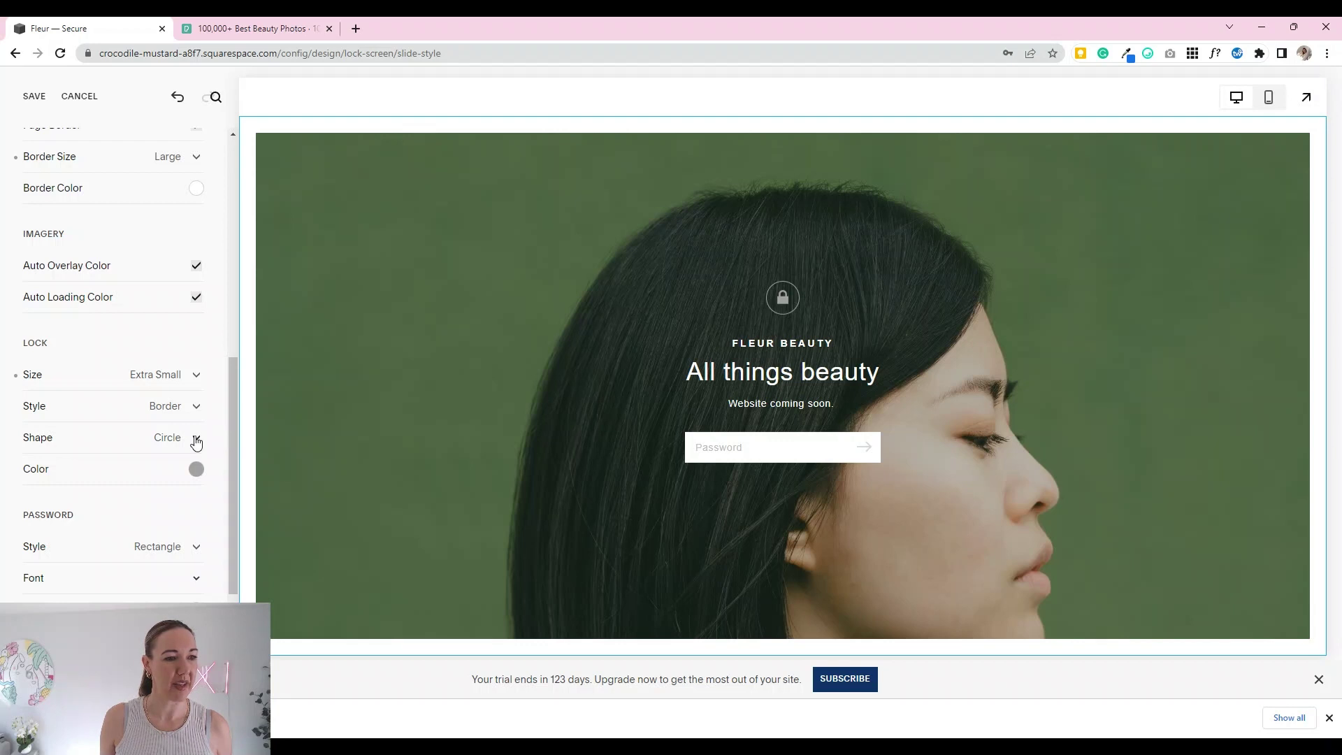
# Step: Try a square lock shape, then set the lock shape back to Circle
pyautogui.click(195, 438)
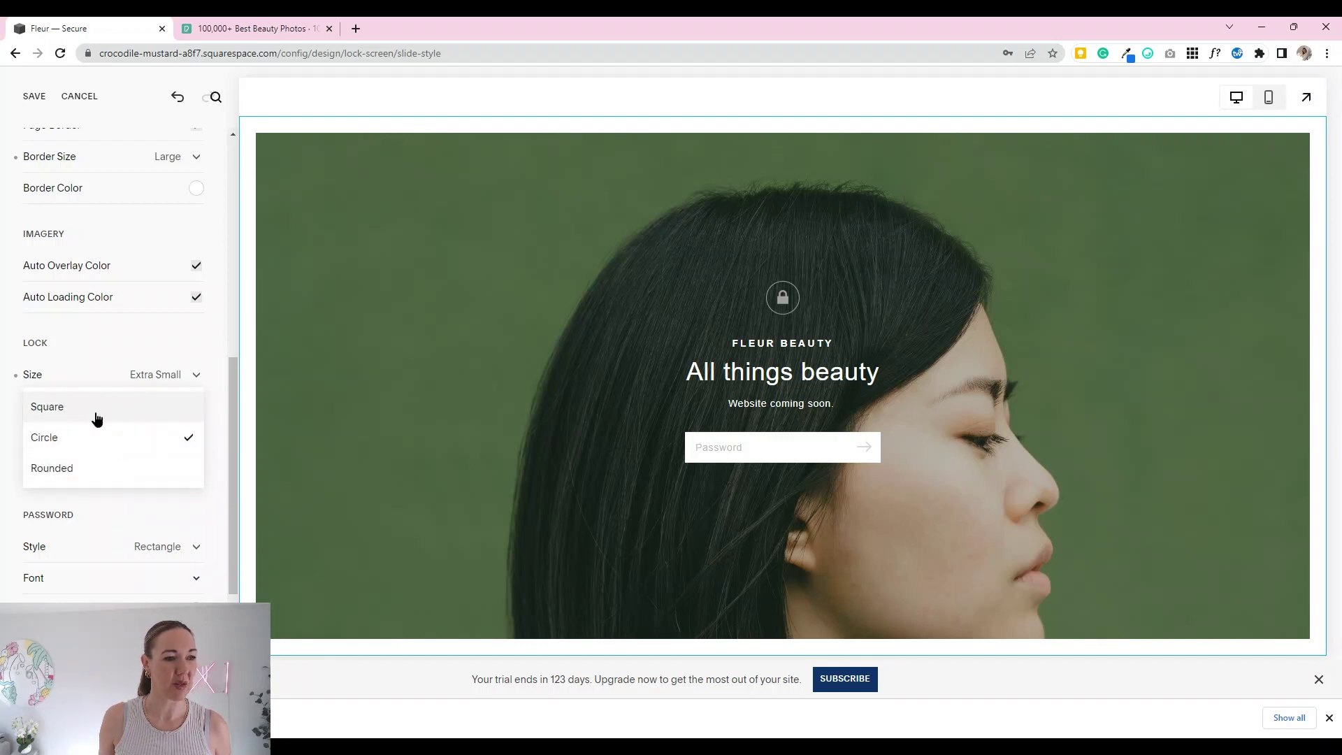
pyautogui.click(94, 413)
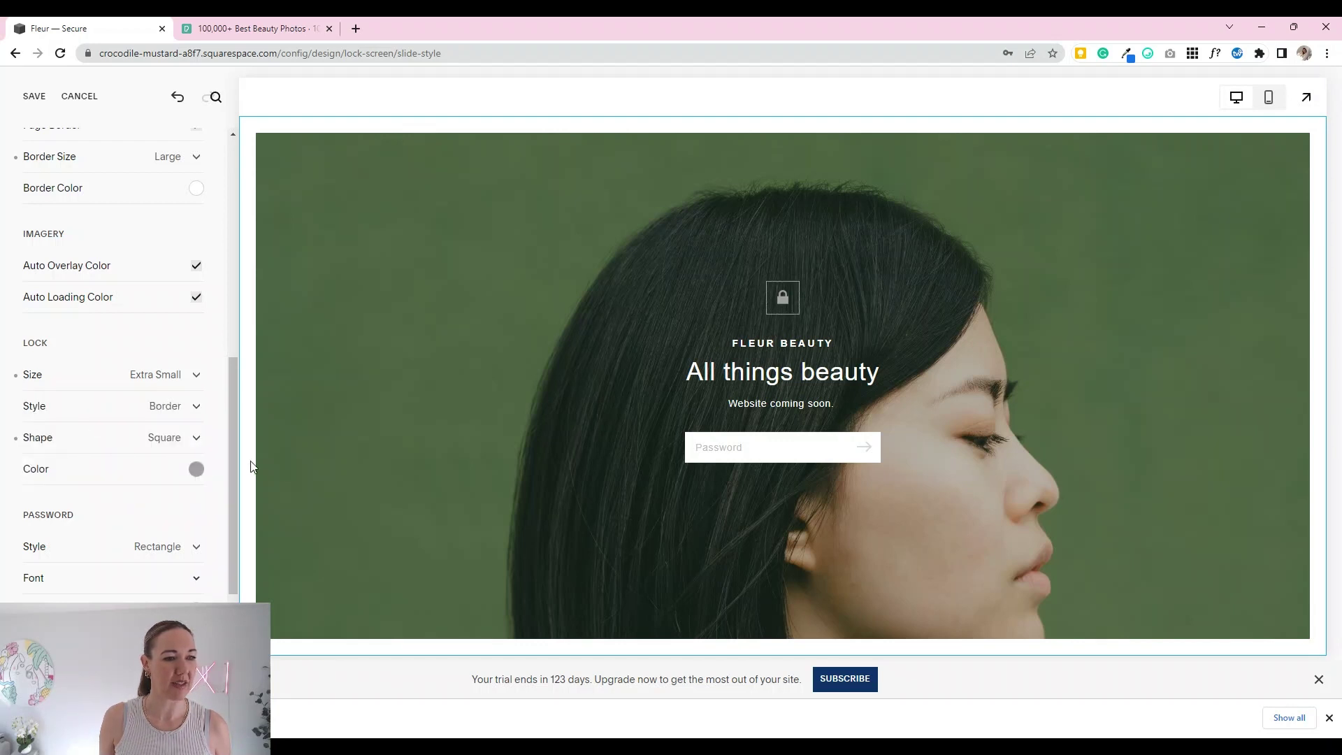
pyautogui.click(197, 438)
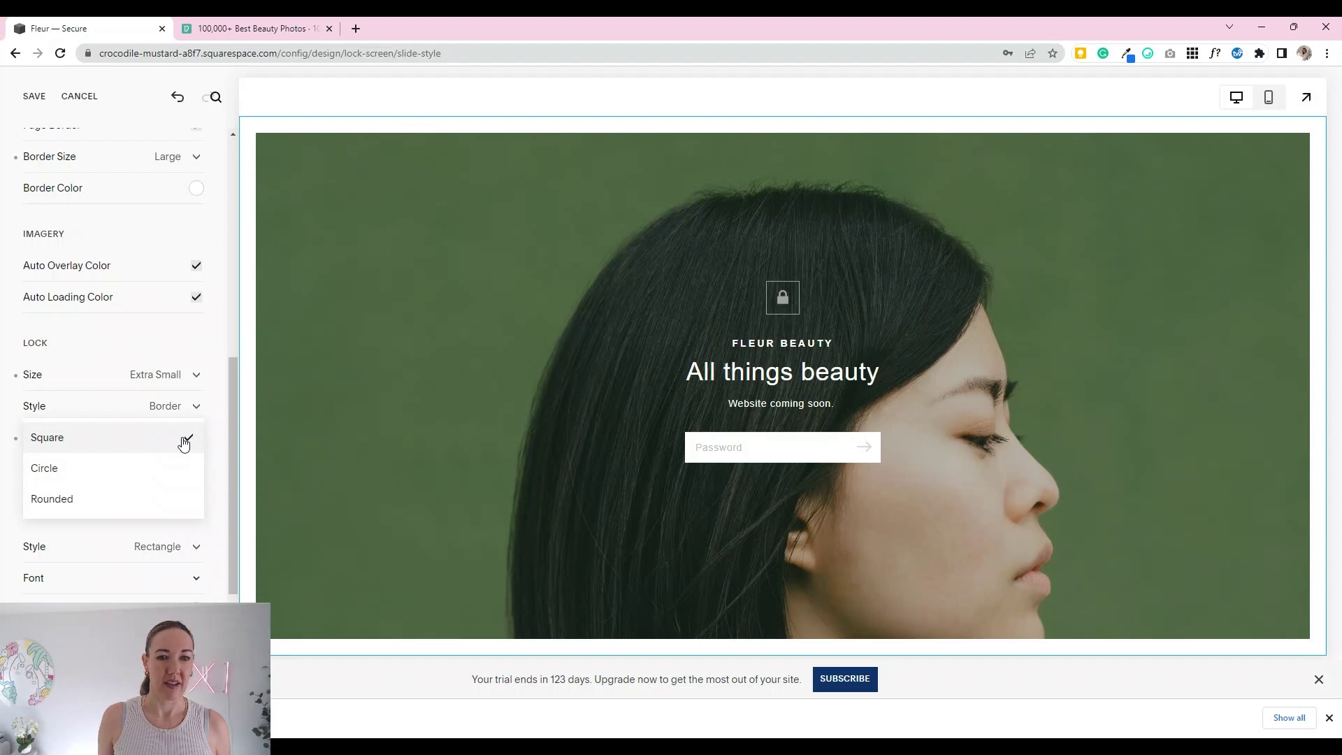
pyautogui.click(111, 469)
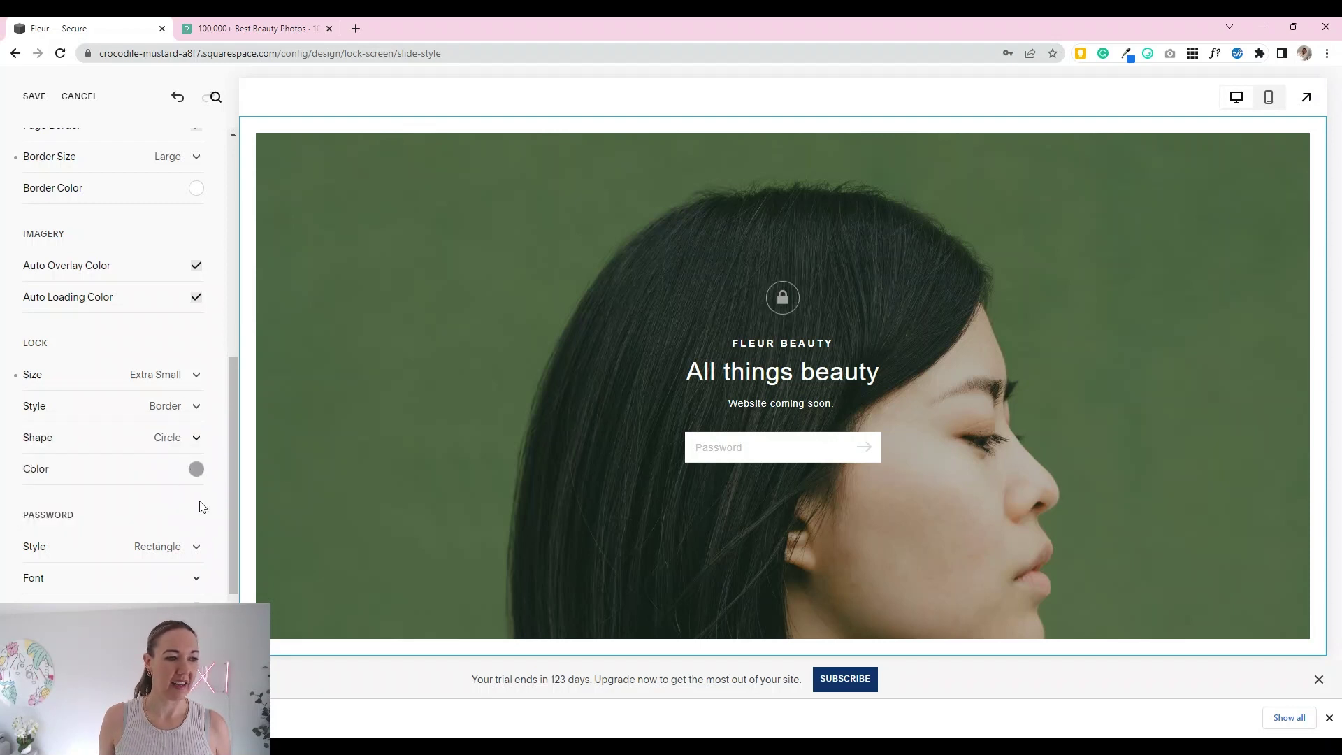
pyautogui.scroll(-2, 197, 517)
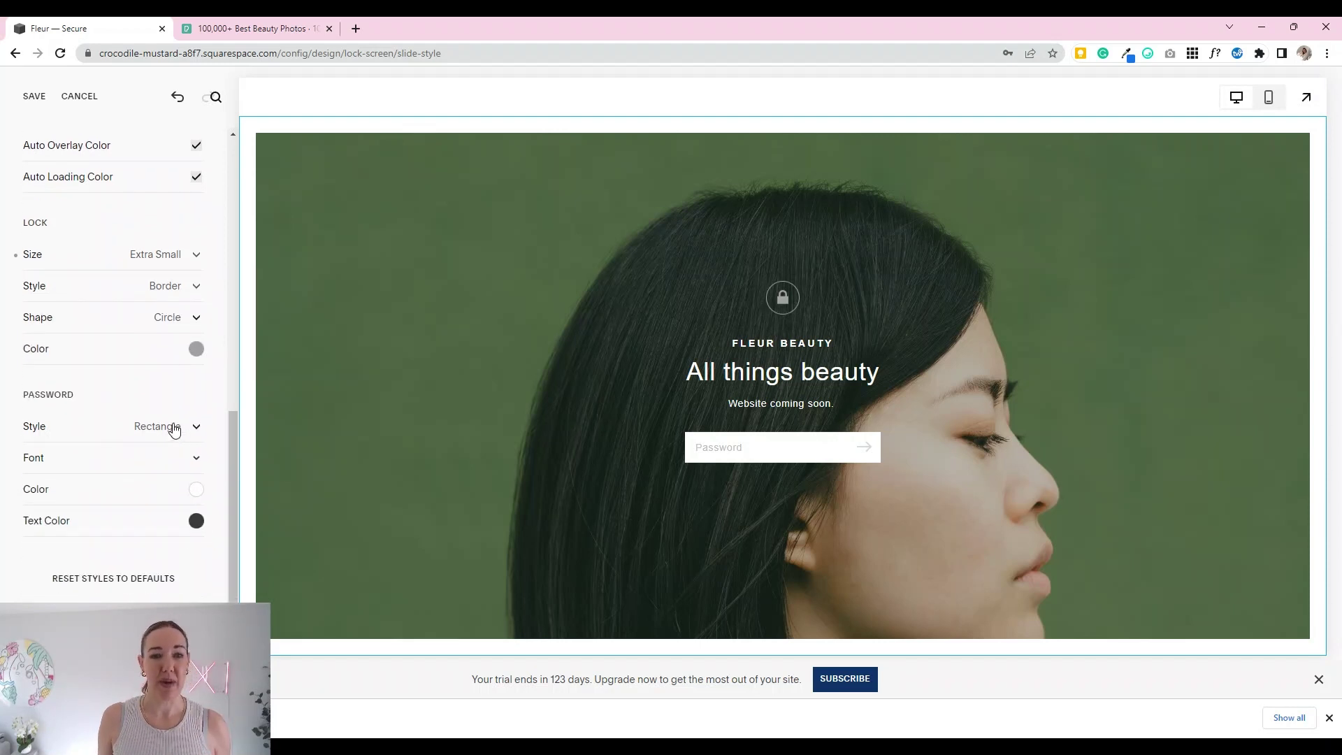
# Step: Set the password field style to Underlined, after trying Rectangle, and save the lock screen
pyautogui.click(175, 430)
pyautogui.click(151, 455)
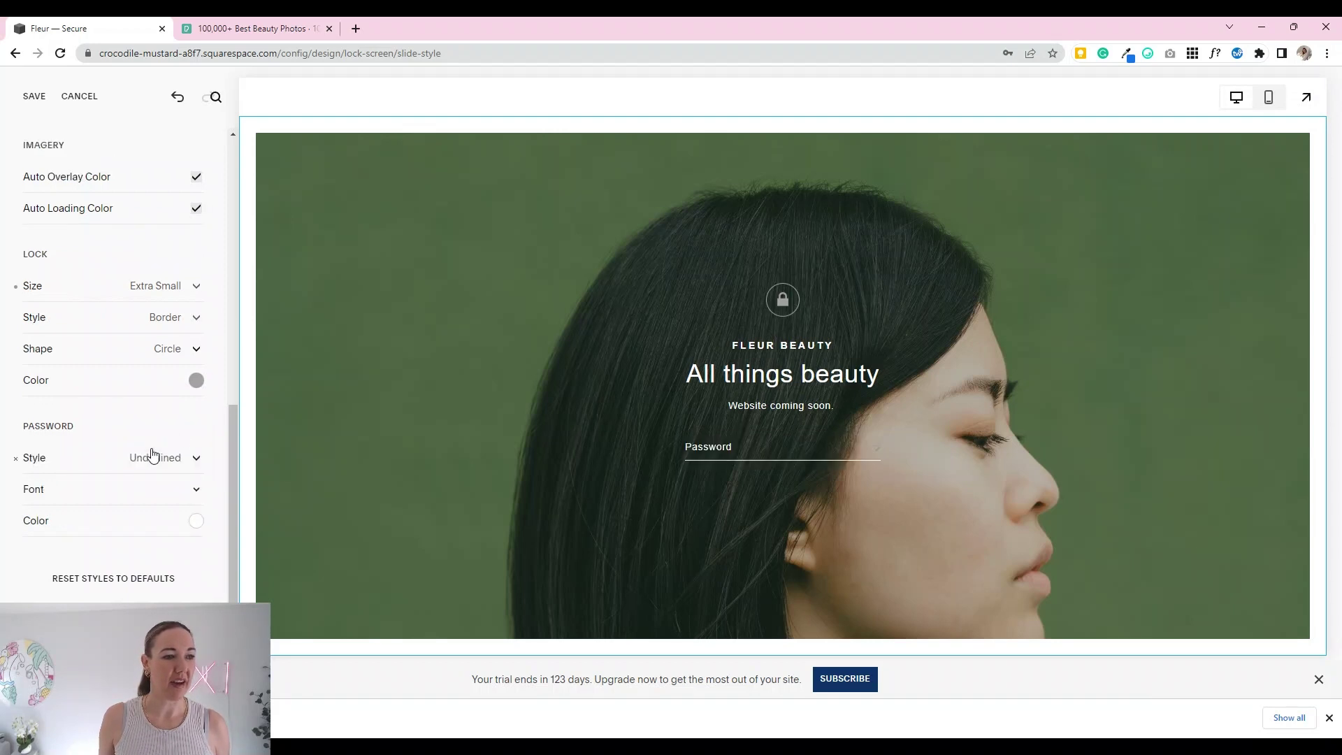
pyautogui.click(169, 463)
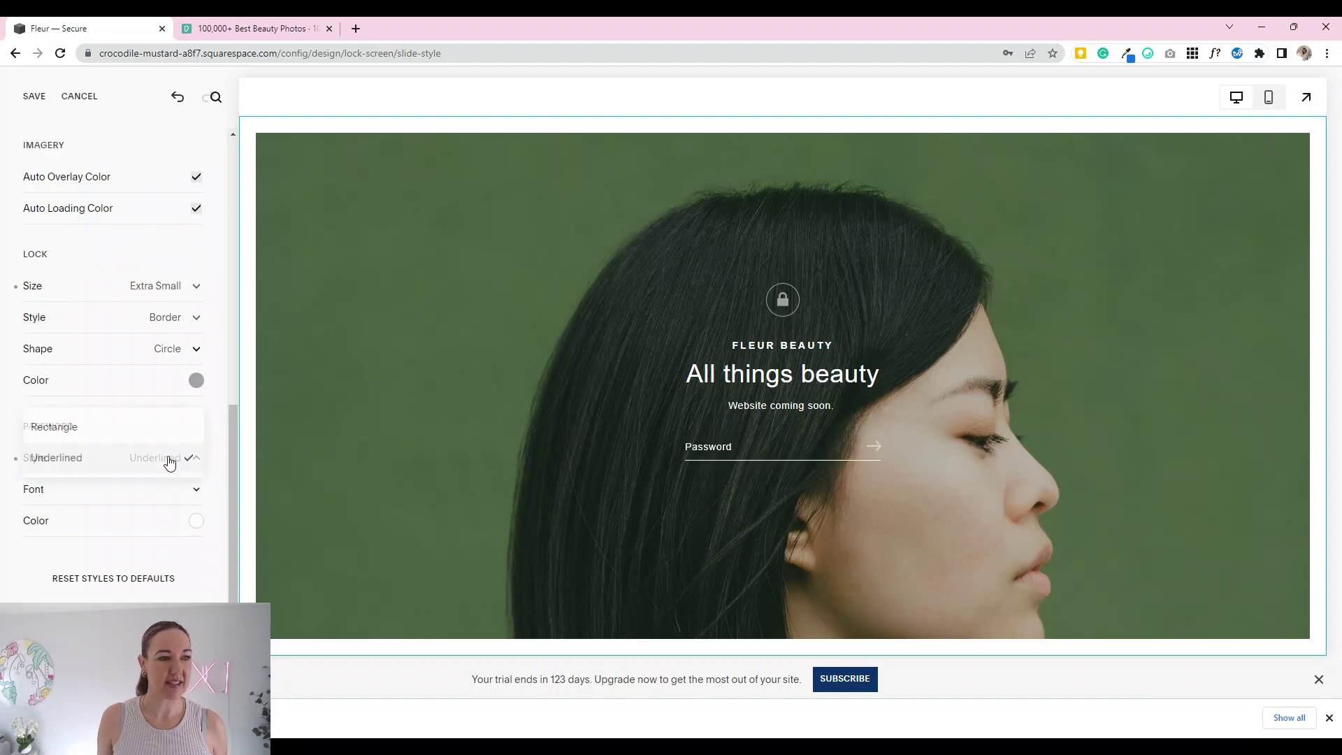
pyautogui.click(111, 431)
pyautogui.click(172, 465)
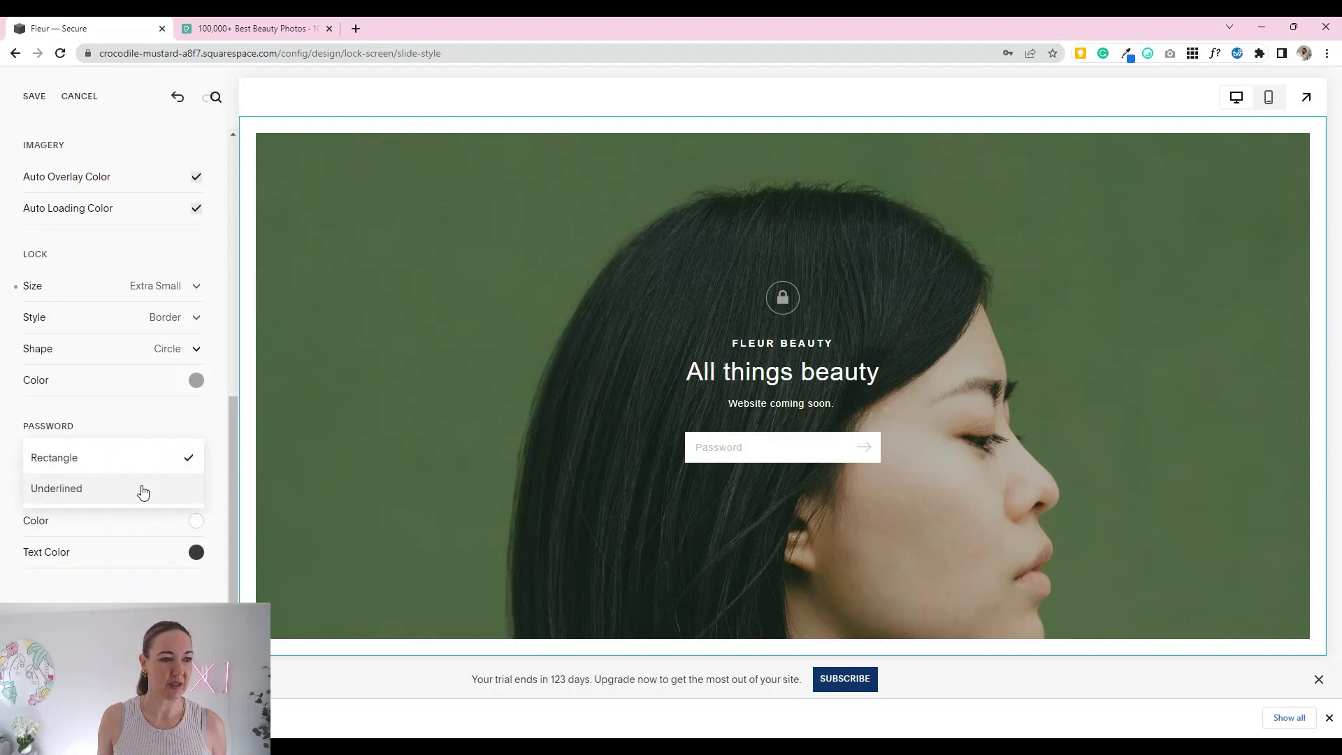
pyautogui.click(141, 489)
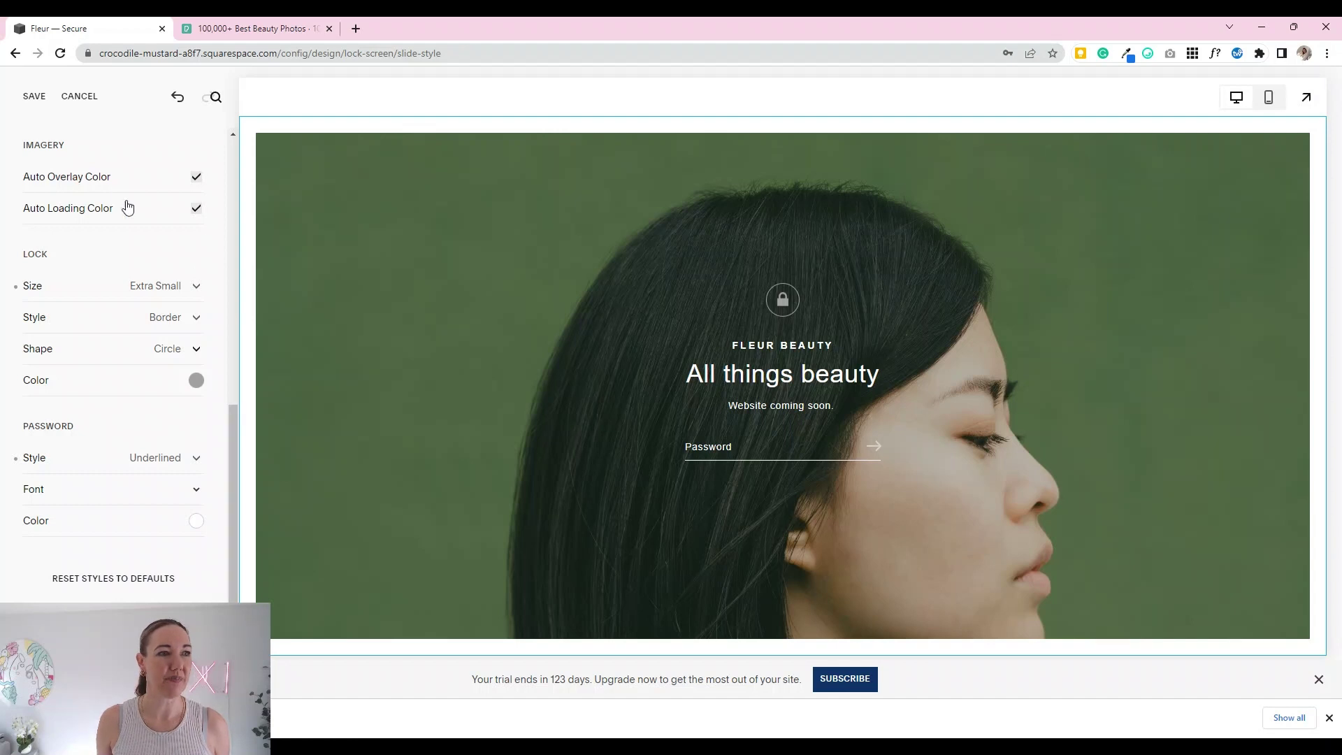
pyautogui.click(34, 96)
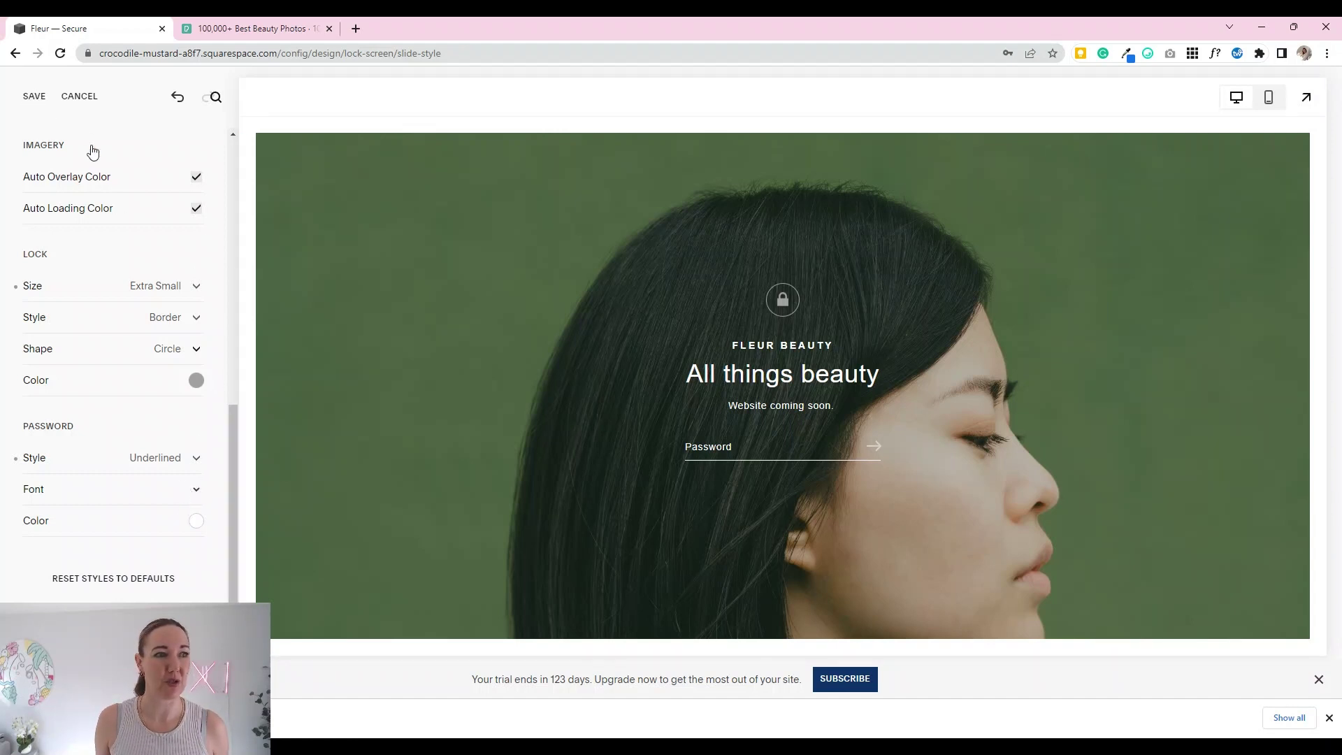
# Step: Exit style editing and go back through Lock Screen to the main Design menu
pyautogui.hotkey('ctrl', 's')
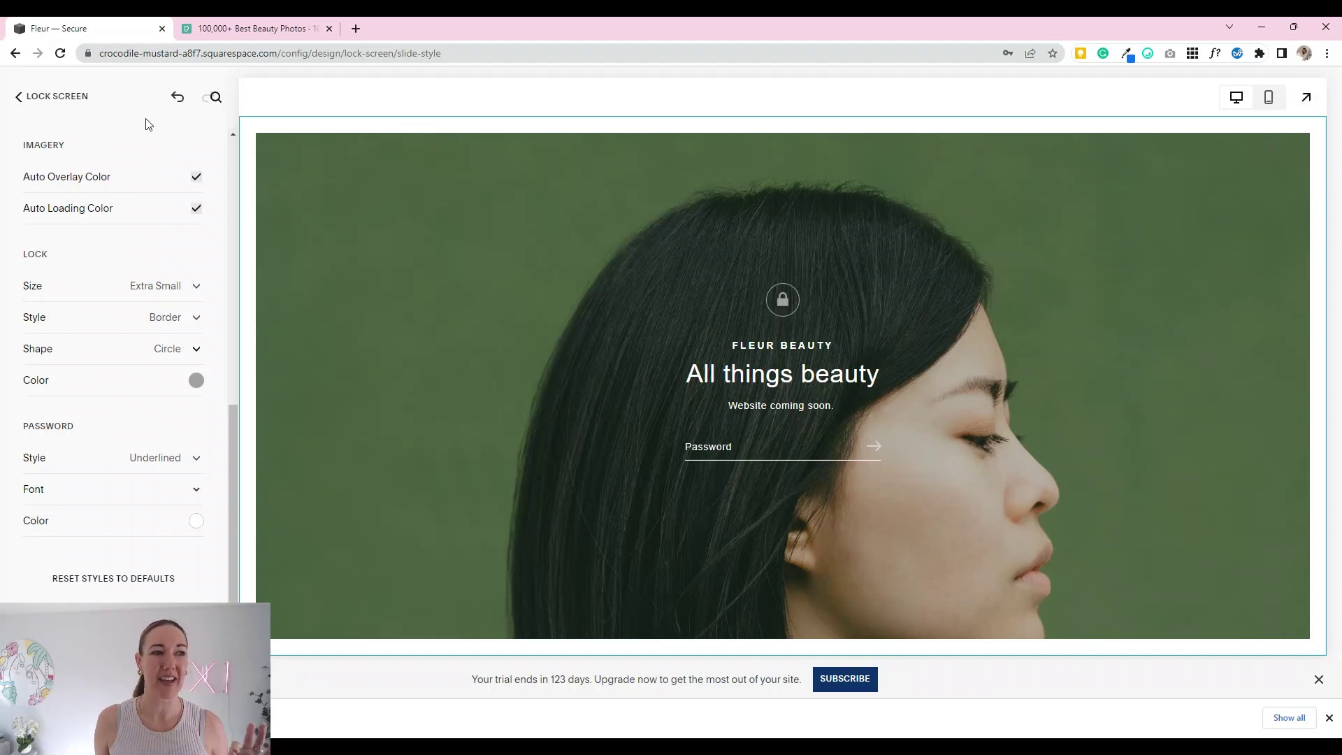
pyautogui.click(42, 96)
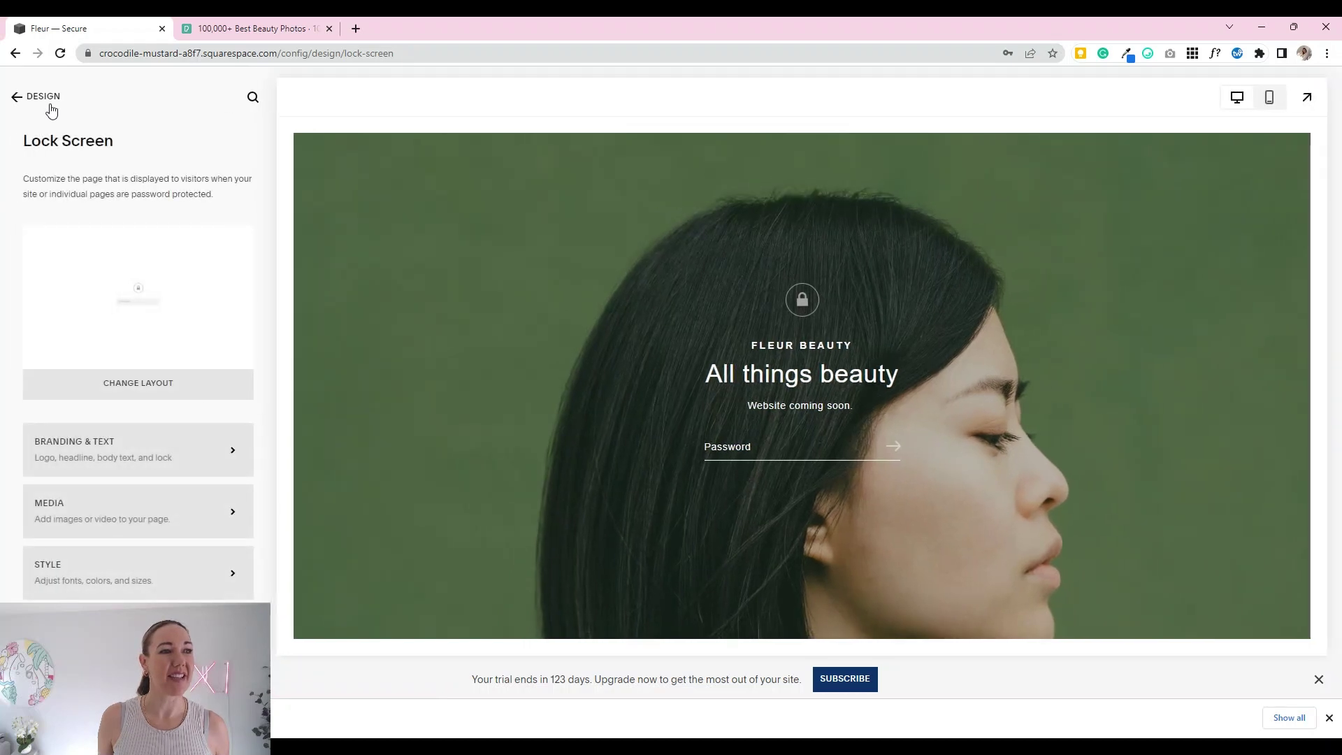
pyautogui.click(43, 97)
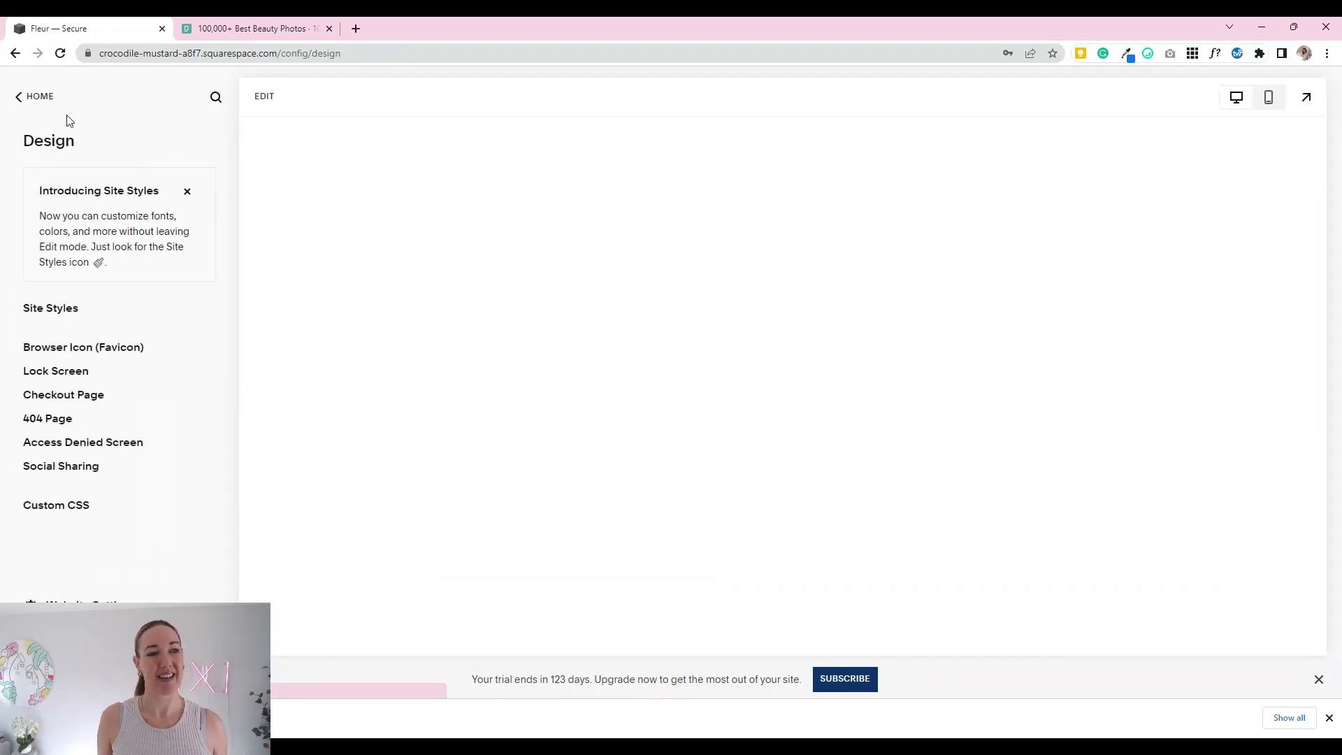